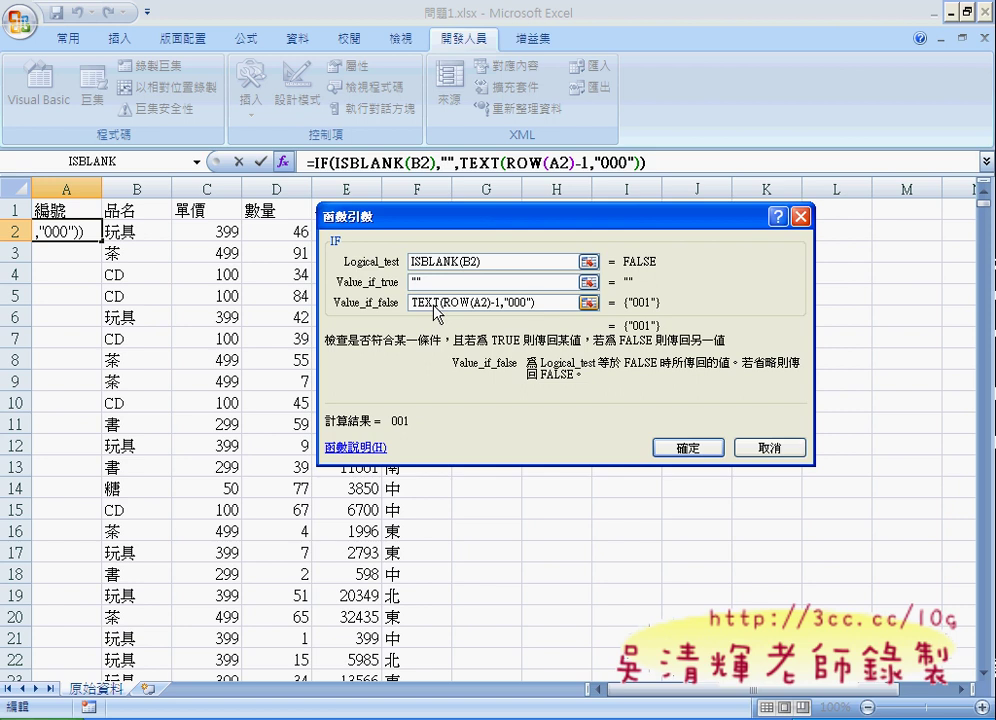
- Confirm A2's IF/ISBLANK/TEXT(ROW) formula and fill it down column A as 001, 002, 003…
left_click(687, 448)
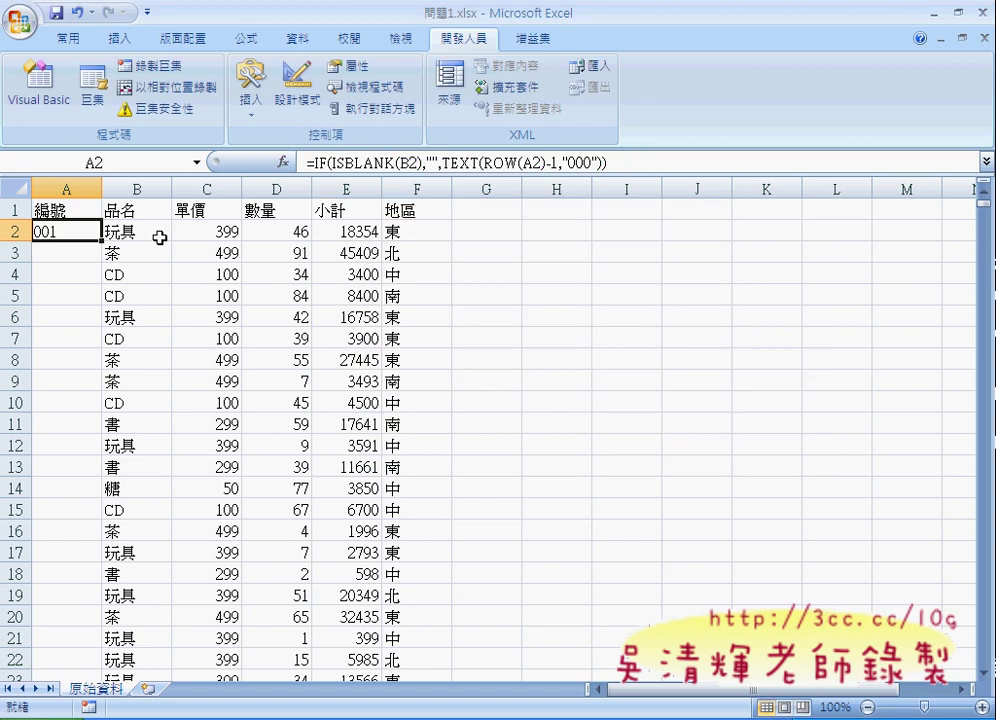
double_click(101, 241)
- Inspect the numbering formula in row 178, then jump to the last record at row 1239
scroll(105, 240, "down", 4)
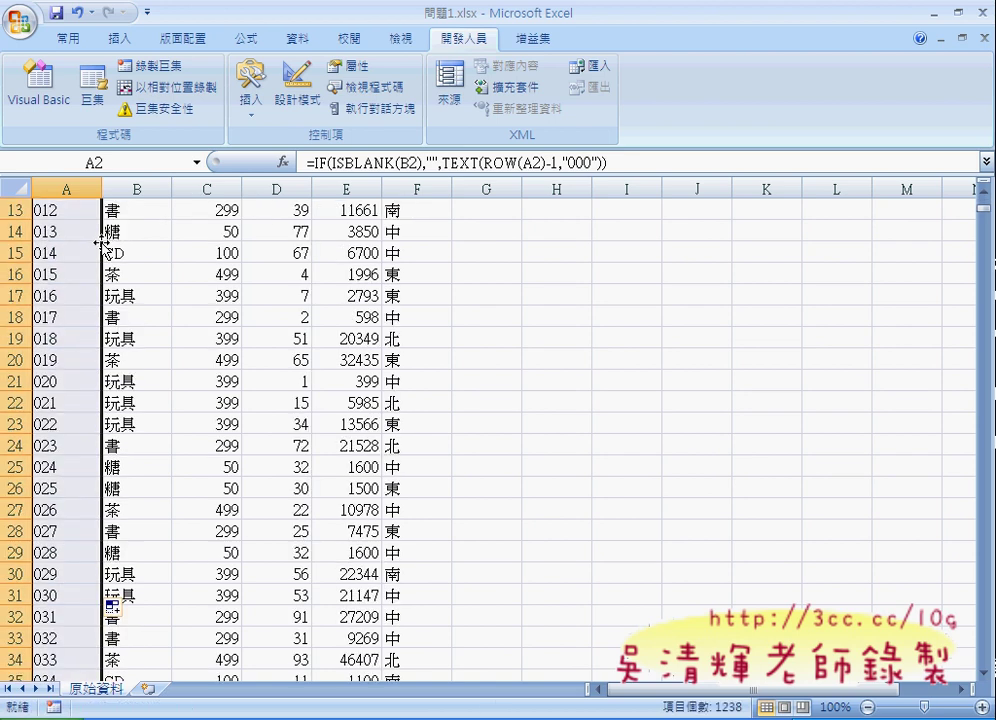
scroll(109, 240, "down", 9)
scroll(131, 227, "down", 6)
scroll(144, 200, "down", 9)
scroll(147, 200, "down", 4)
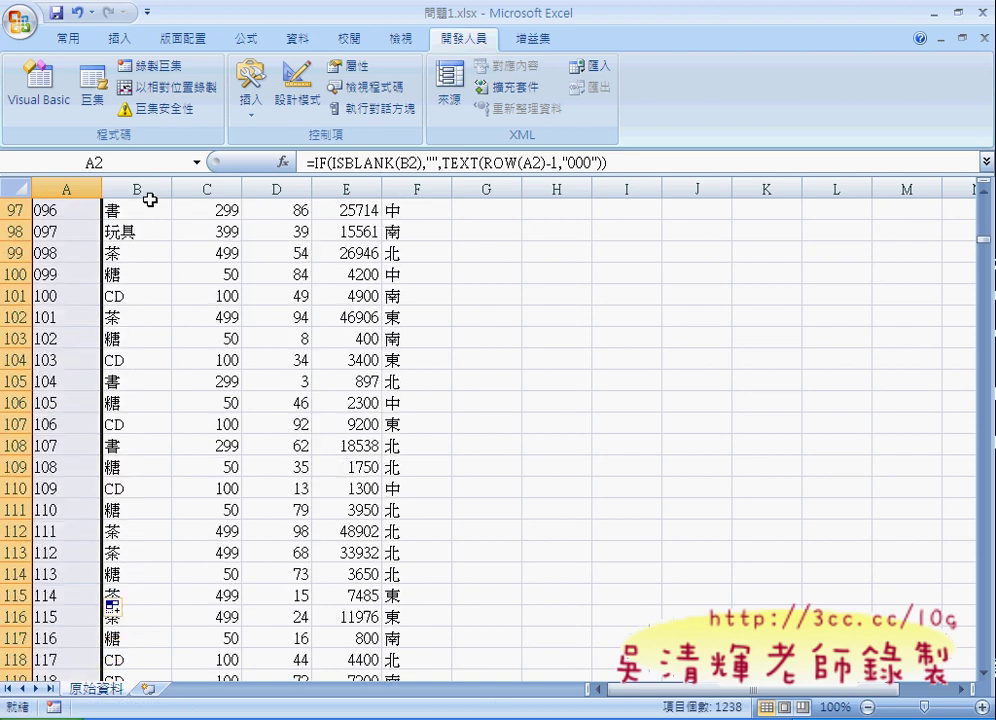
scroll(149, 202, "down", 9)
scroll(149, 202, "down", 3)
scroll(147, 203, "down", 4)
scroll(147, 203, "down", 9)
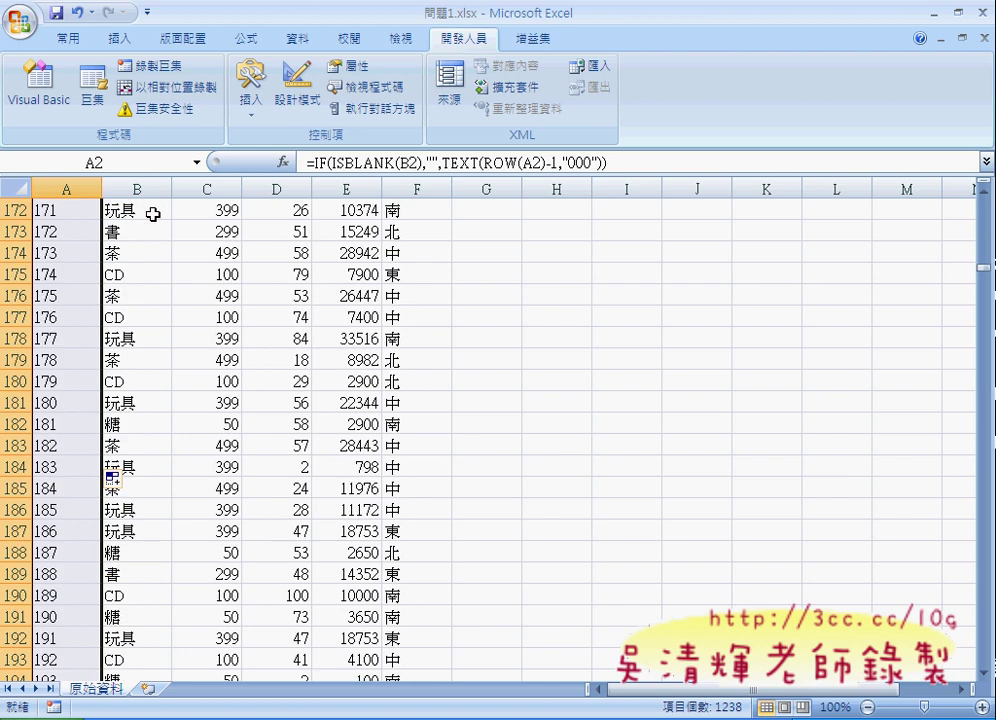
left_click(69, 339)
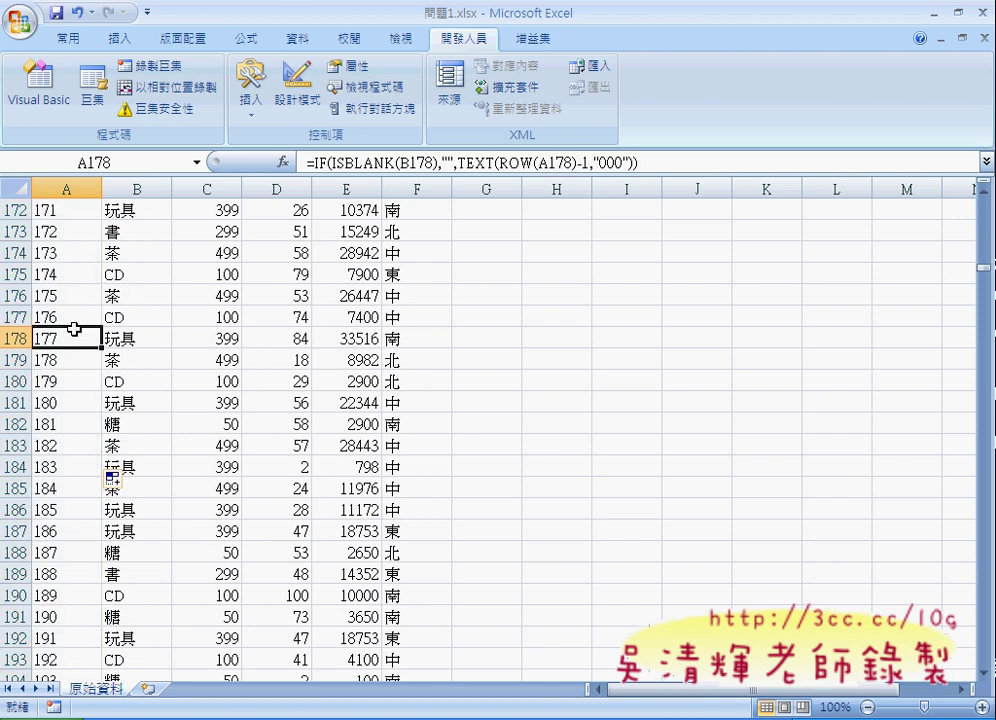
key("ctrl+Down")
- Drag the numbering formula from A1239 into the empty rows below and confirm they stay blank
scroll(74, 329, "down", 4)
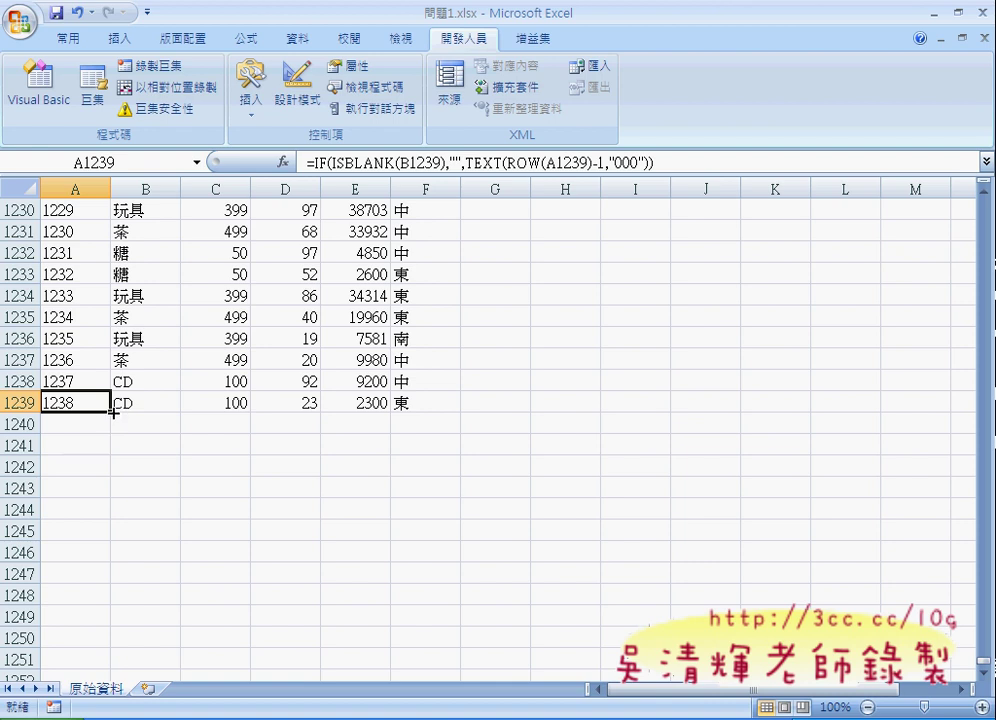
left_click_drag(111, 412, 111, 660)
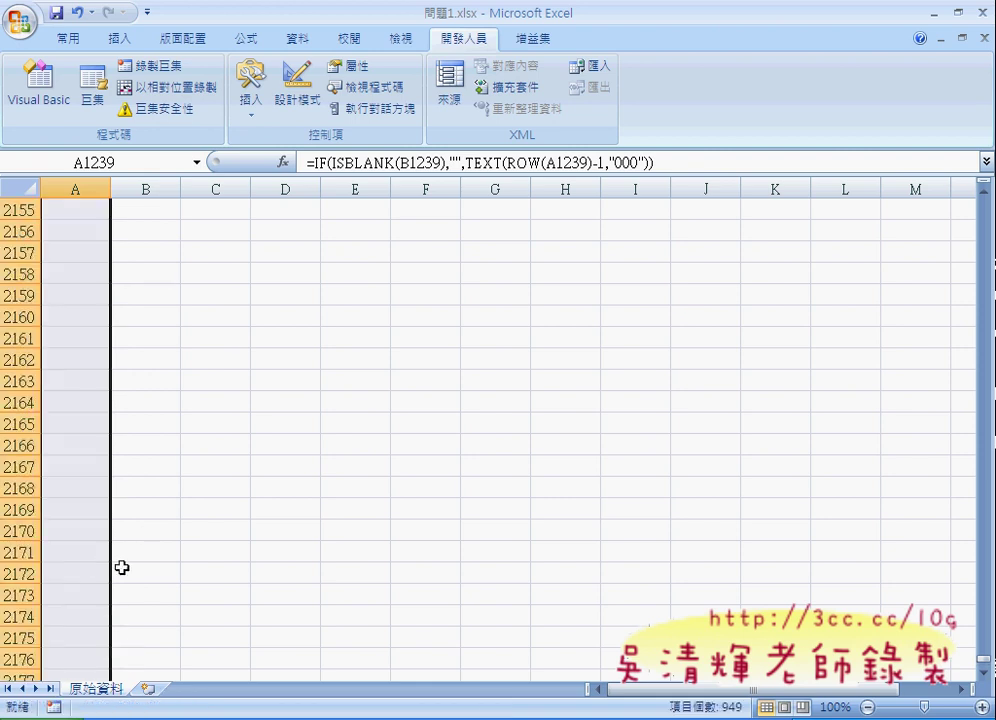
scroll(121, 567, "up", 13)
scroll(118, 556, "up", 8)
scroll(118, 556, "up", 4)
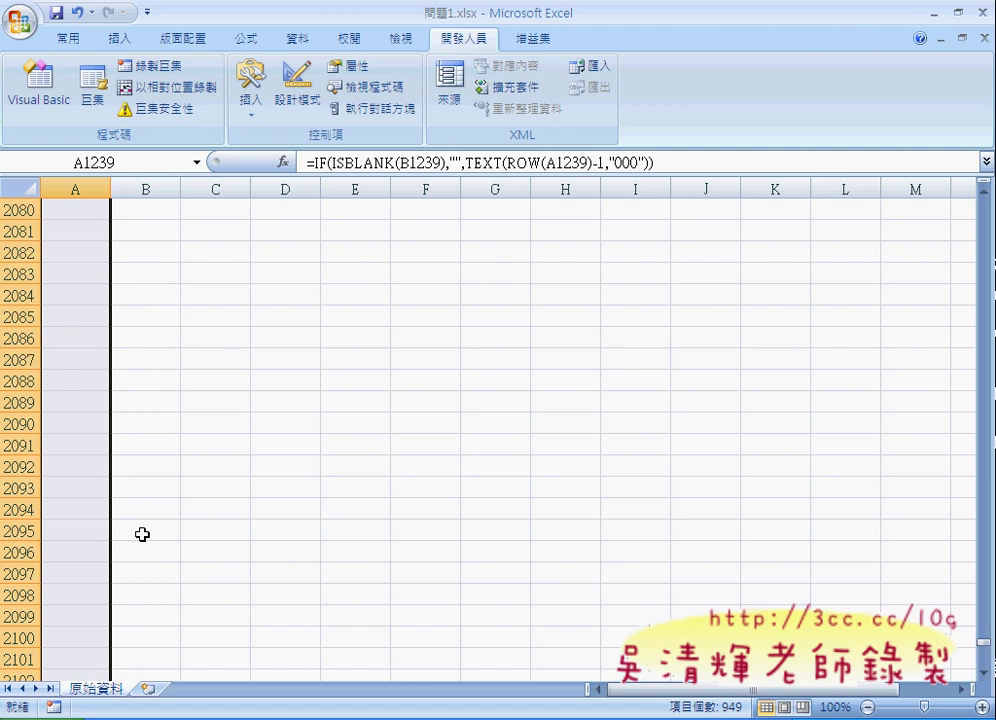
left_click(100, 422)
key("ctrl+Home")
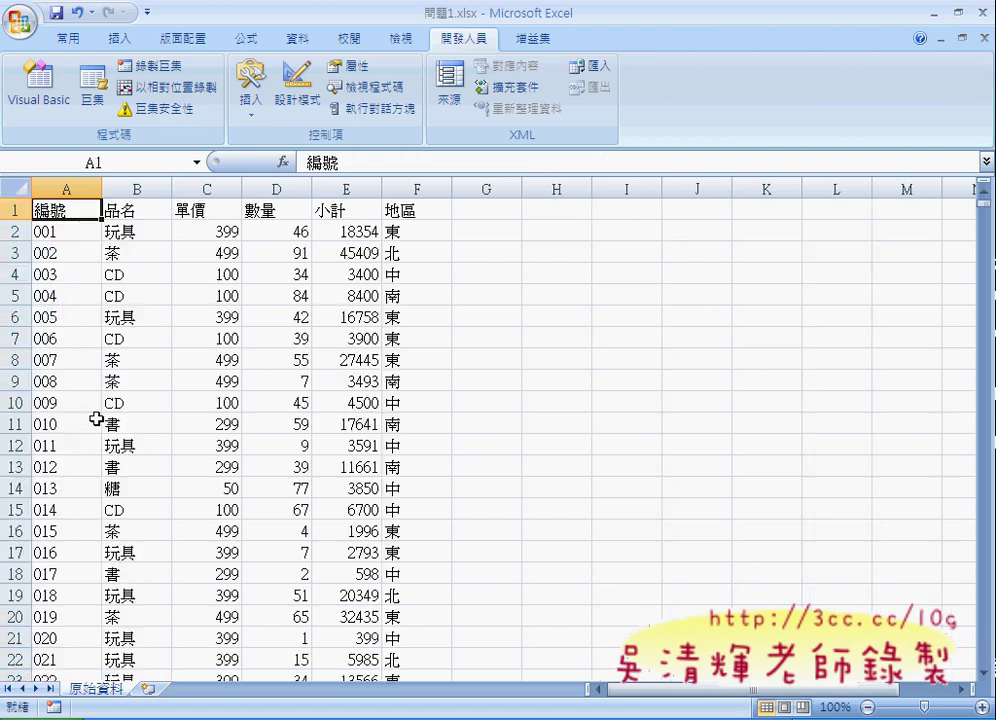
key("ctrl+Down")
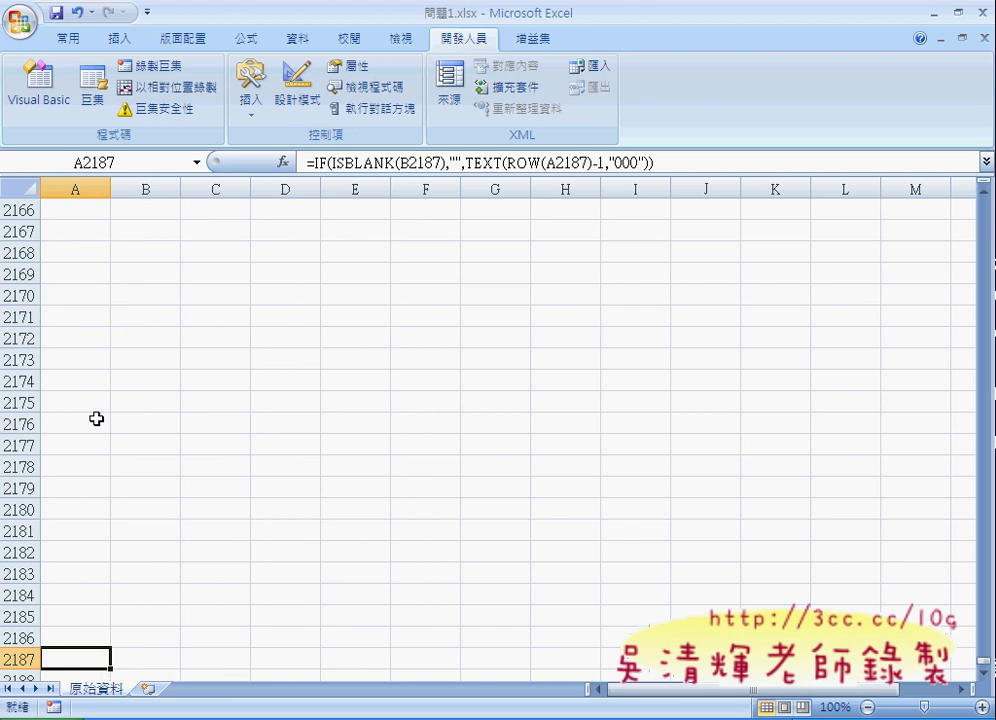
key("ctrl+Up")
key("Right")
key("ctrl+Down")
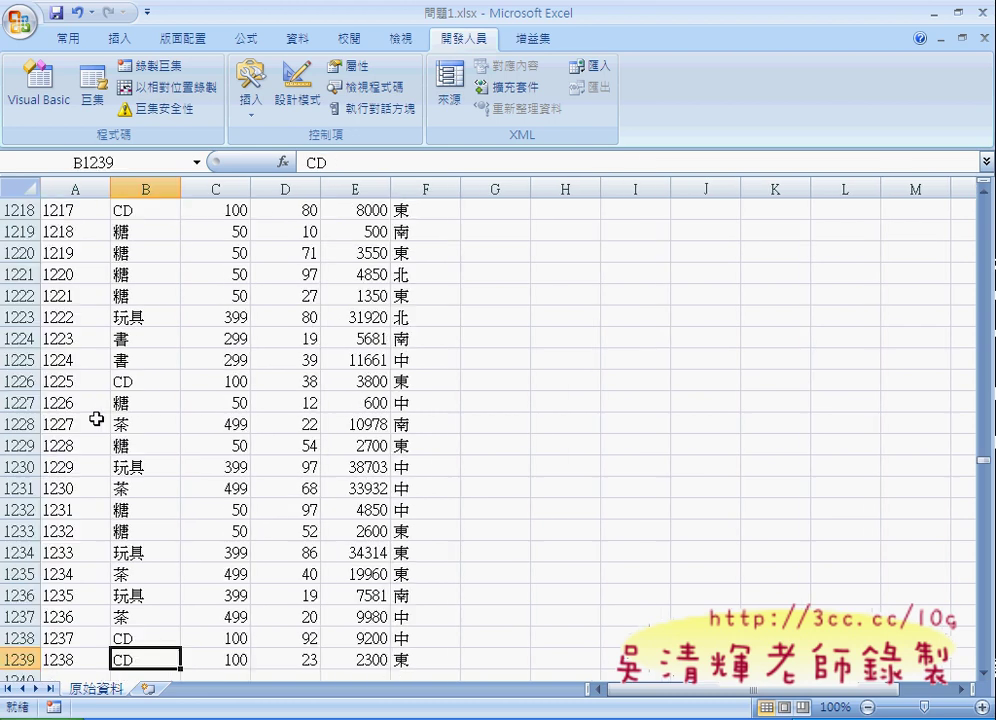
scroll(96, 419, "down", 4)
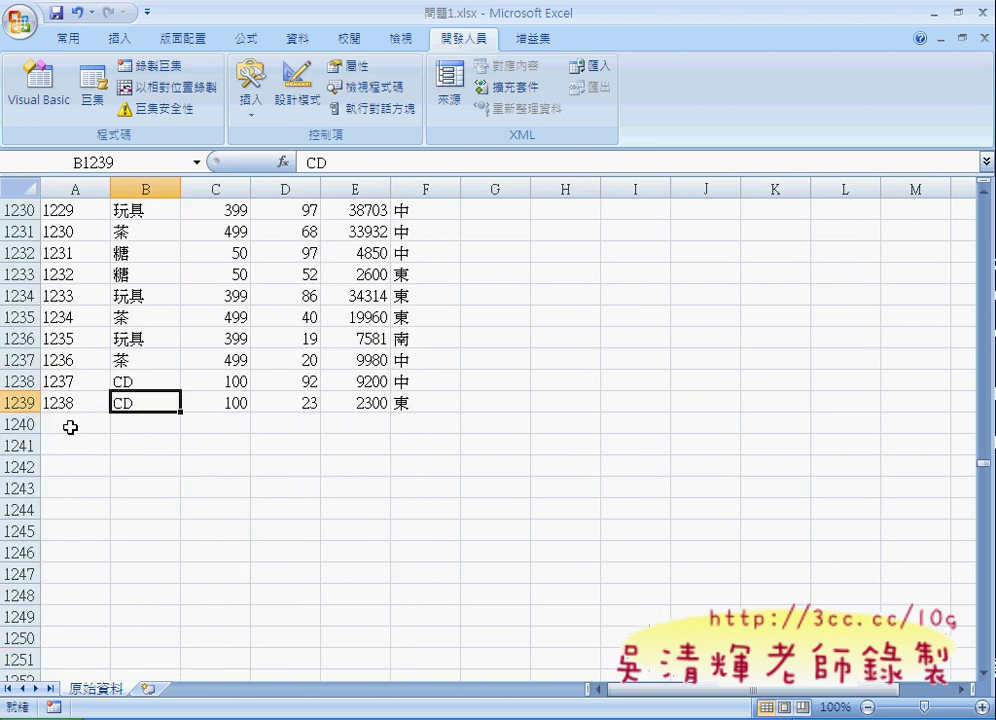
left_click(70, 426)
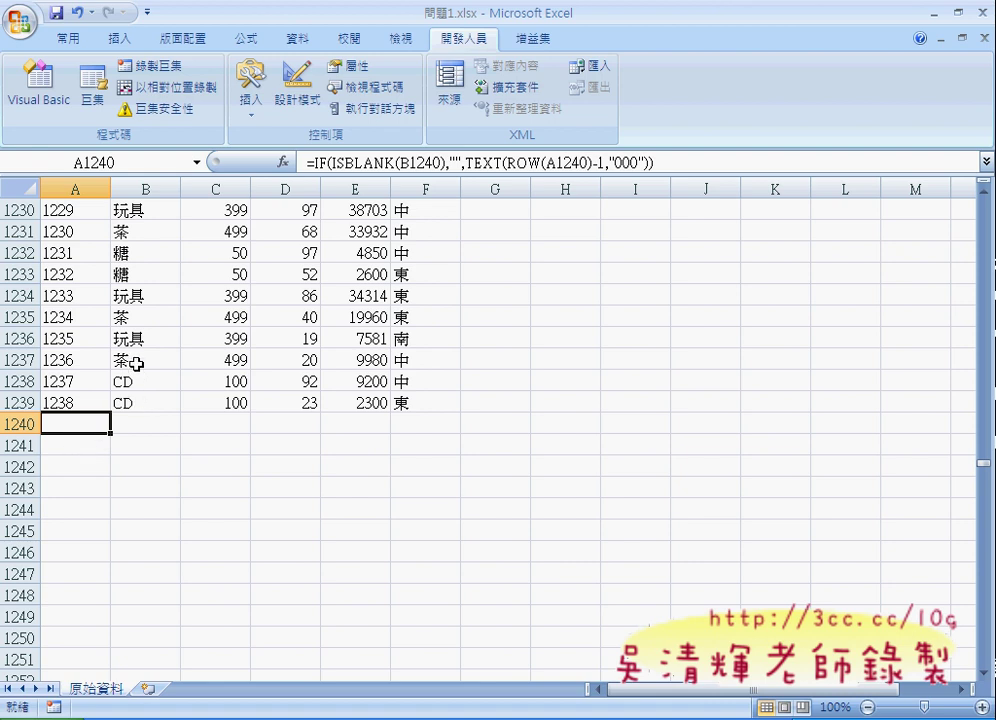
- Copy record B1237:F1237 into row 1240 and verify A1240 is auto-numbered 1239
left_click_drag(138, 362, 421, 361)
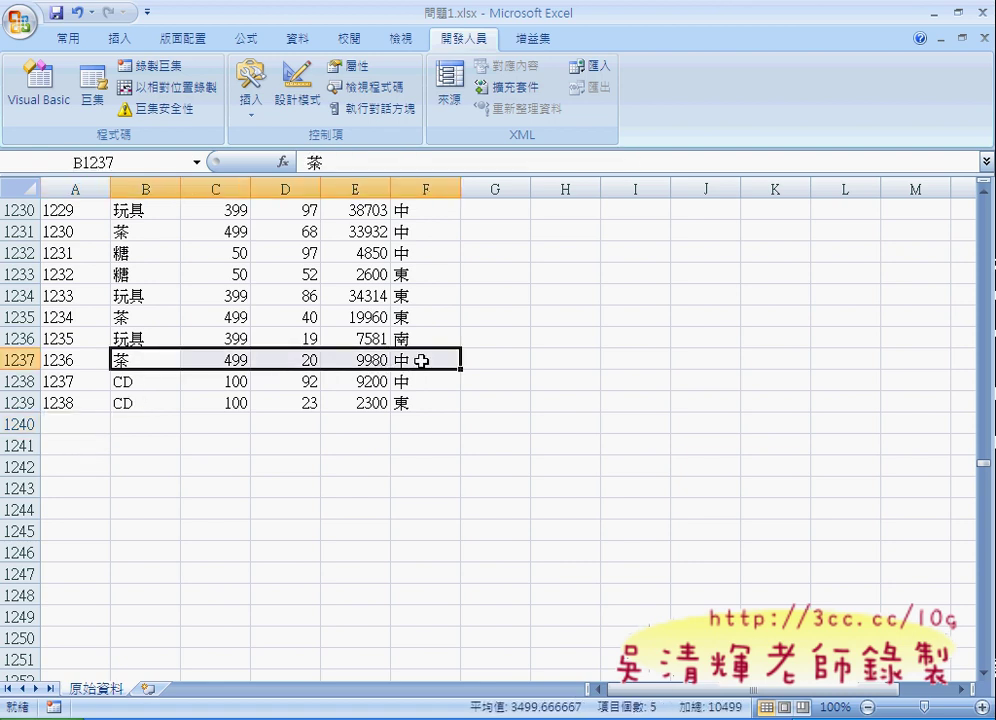
key("ctrl+c")
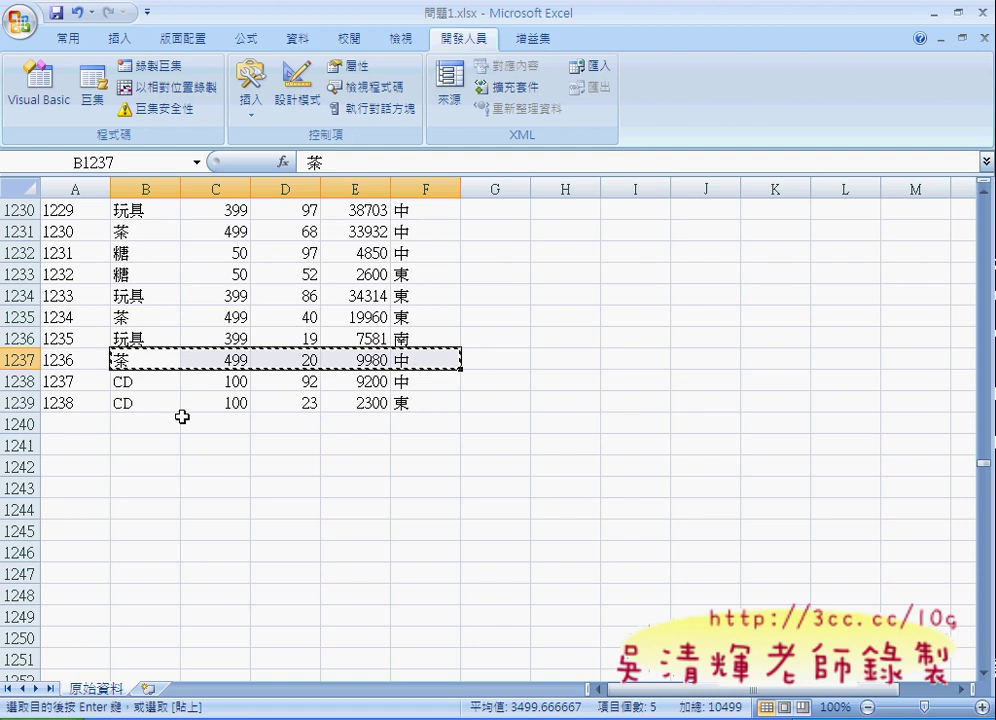
left_click(162, 425)
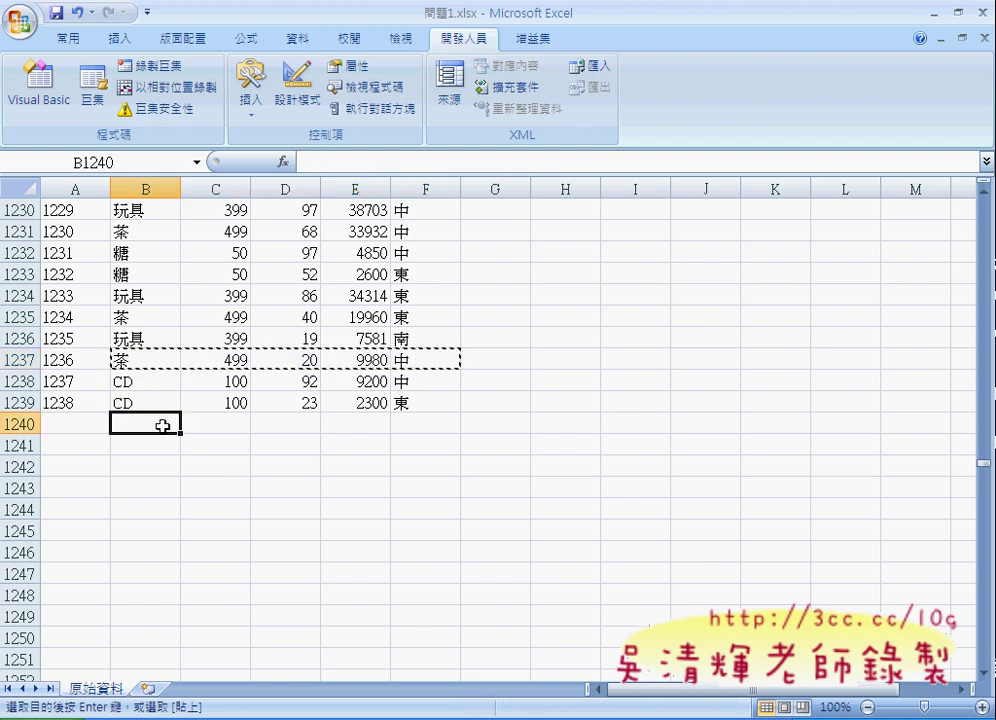
key("ctrl+v")
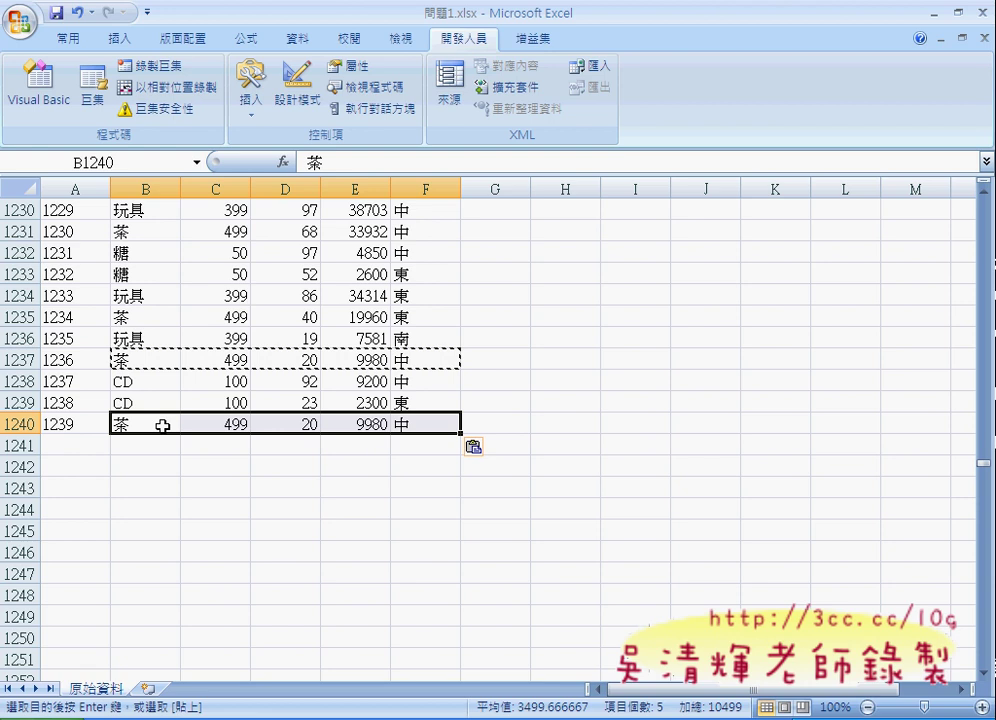
left_click(80, 425)
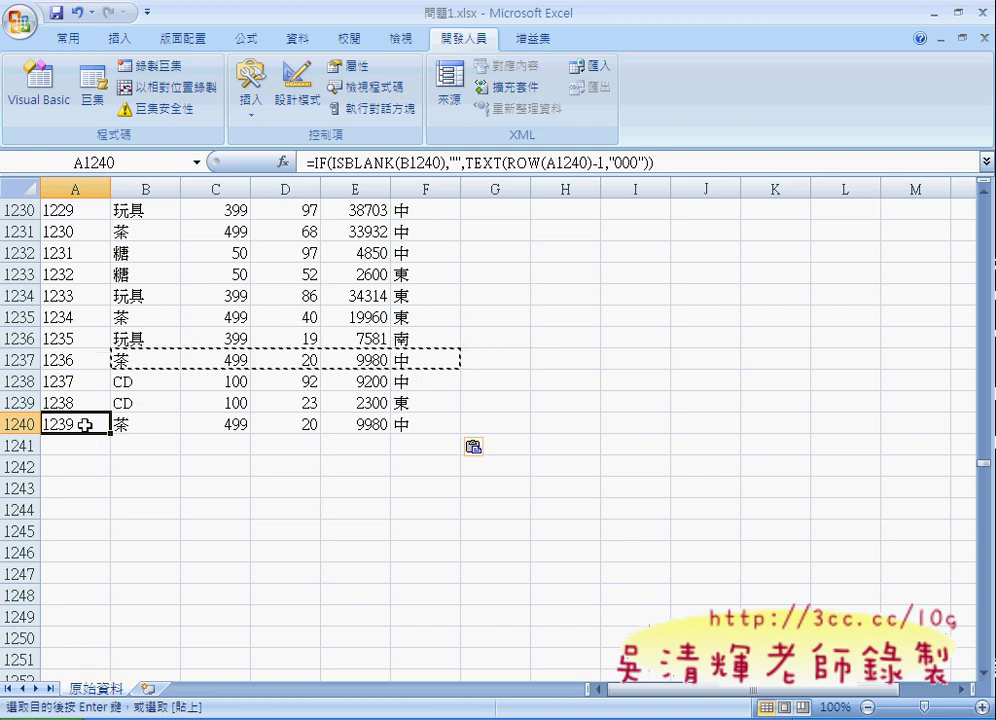
key("ctrl+Home")
- Review the extent of column A's formula cells from the last row back up to the top
key("ctrl+Down")
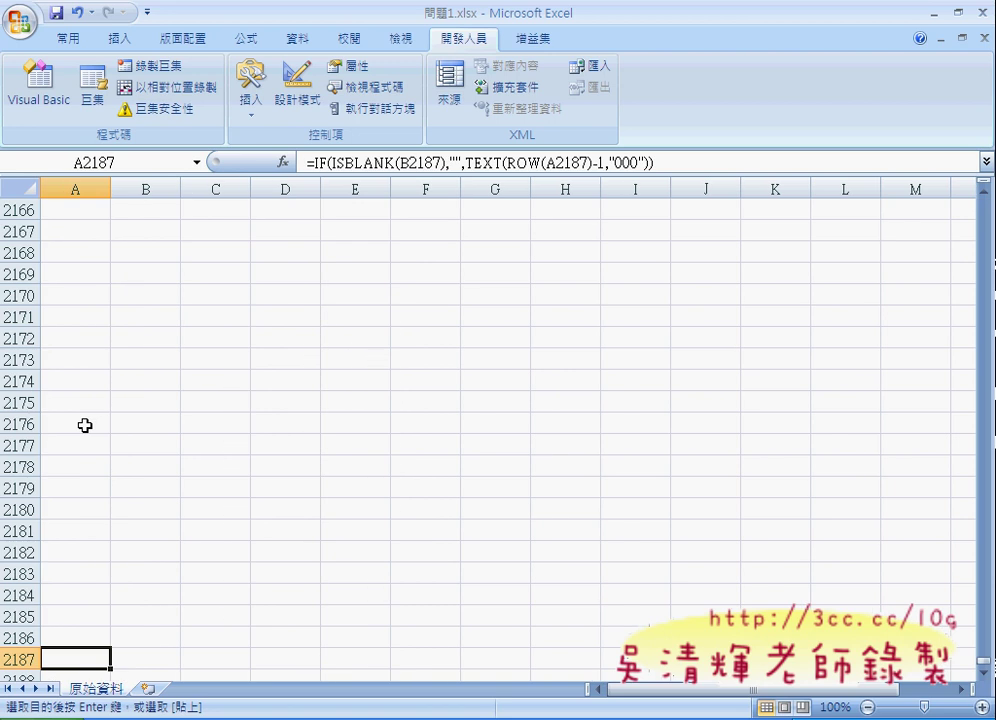
key("ctrl+shift+Up")
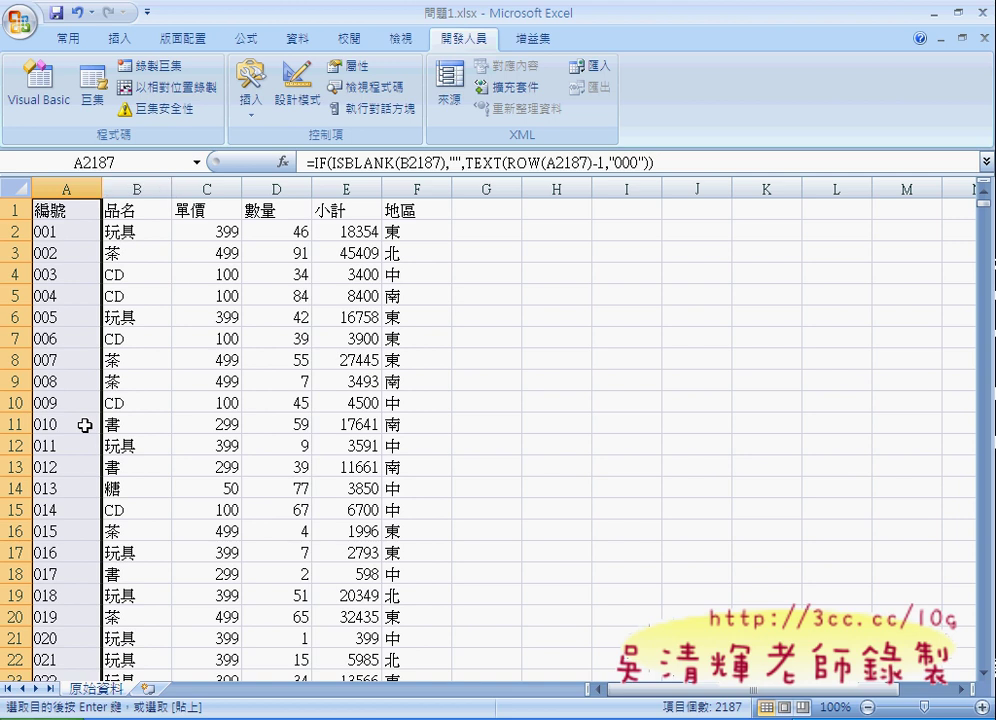
scroll(84, 420, "down", 3)
scroll(86, 412, "down", 3)
scroll(84, 402, "up", 1)
scroll(83, 400, "up", 5)
- Point out A2's =IF(ISBLANK(B2),"",TEXT(ROW(A2)-1,"000")) formula, then select every cell on the sheet
left_click(72, 226)
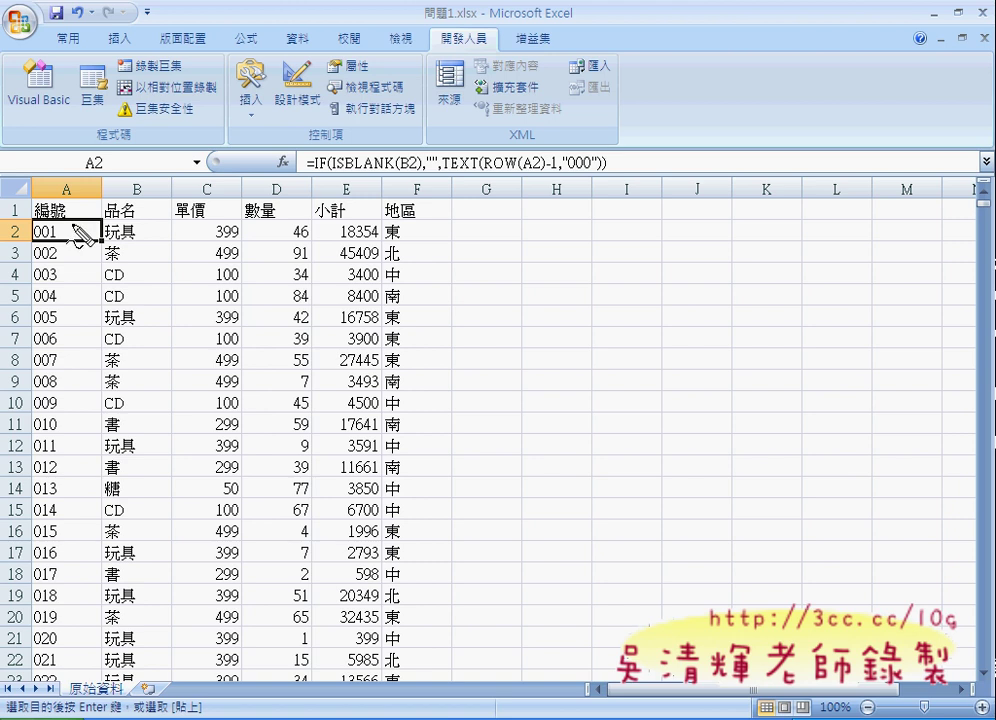
mouse_move(603, 195)
left_mouse_down()
mouse_move(290, 168)
mouse_move(547, 160)
mouse_move(622, 175)
mouse_move(596, 180)
left_mouse_up()
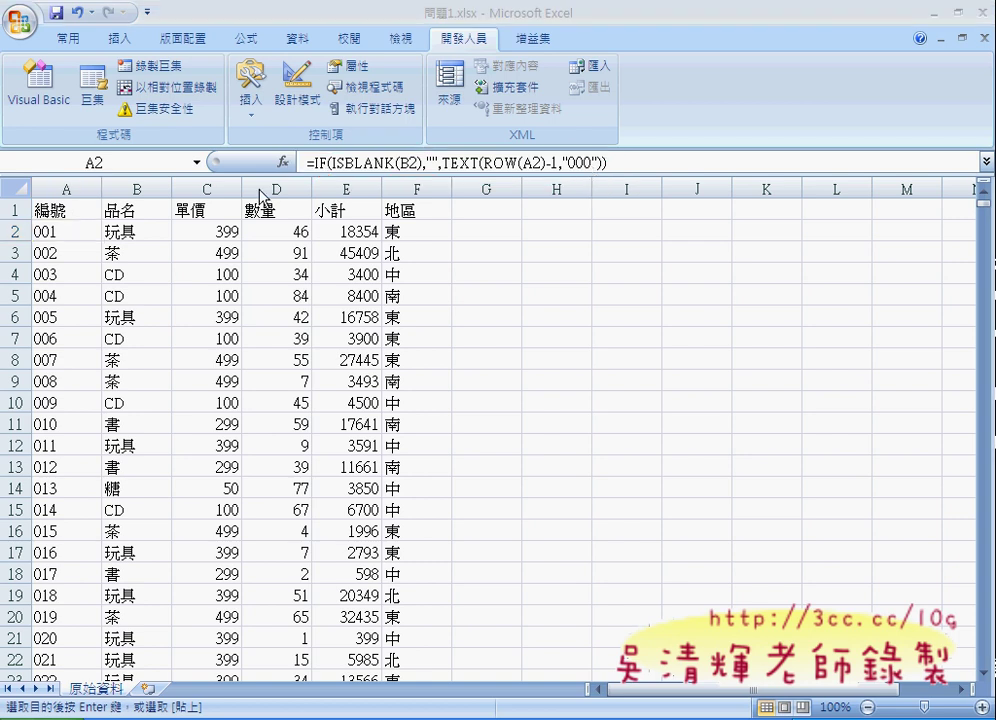
left_click(19, 186)
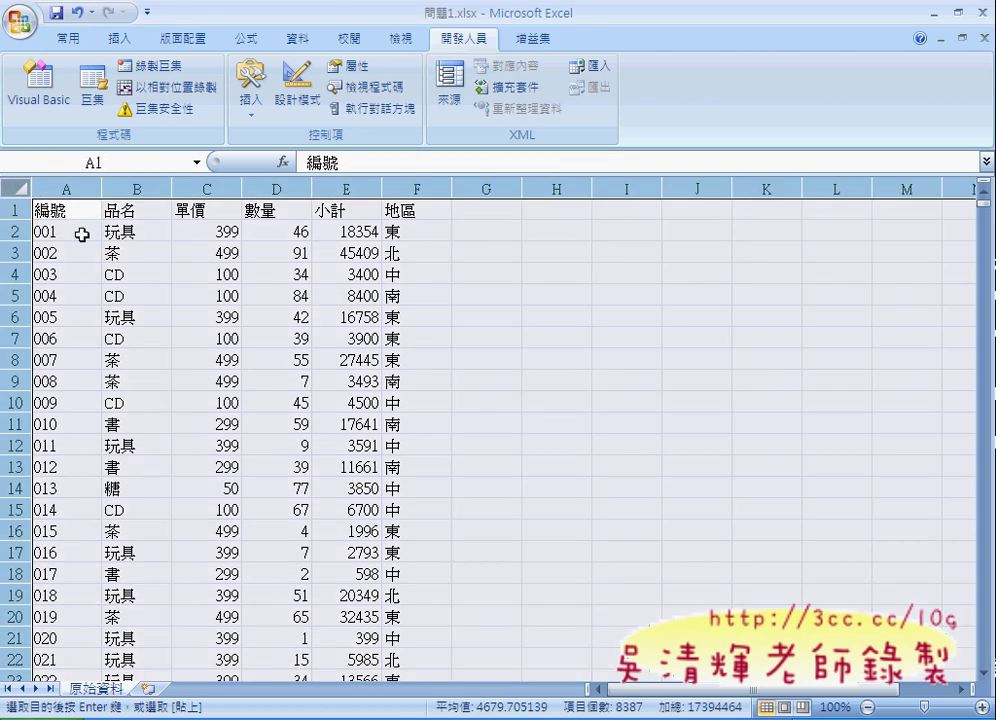
- Uncheck Locked on the Format Cells Protection tab for all cells on the sheet
right_click(120, 255)
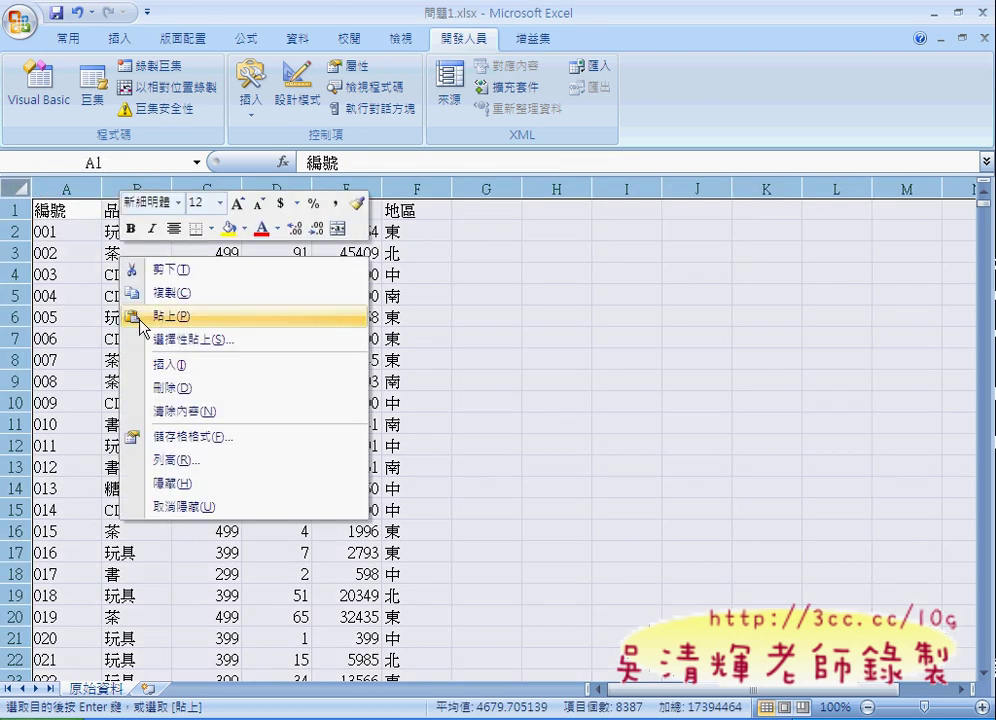
left_click(207, 442)
mouse_move(304, 224)
left_mouse_down()
mouse_move(355, 226)
mouse_move(498, 163)
left_mouse_up()
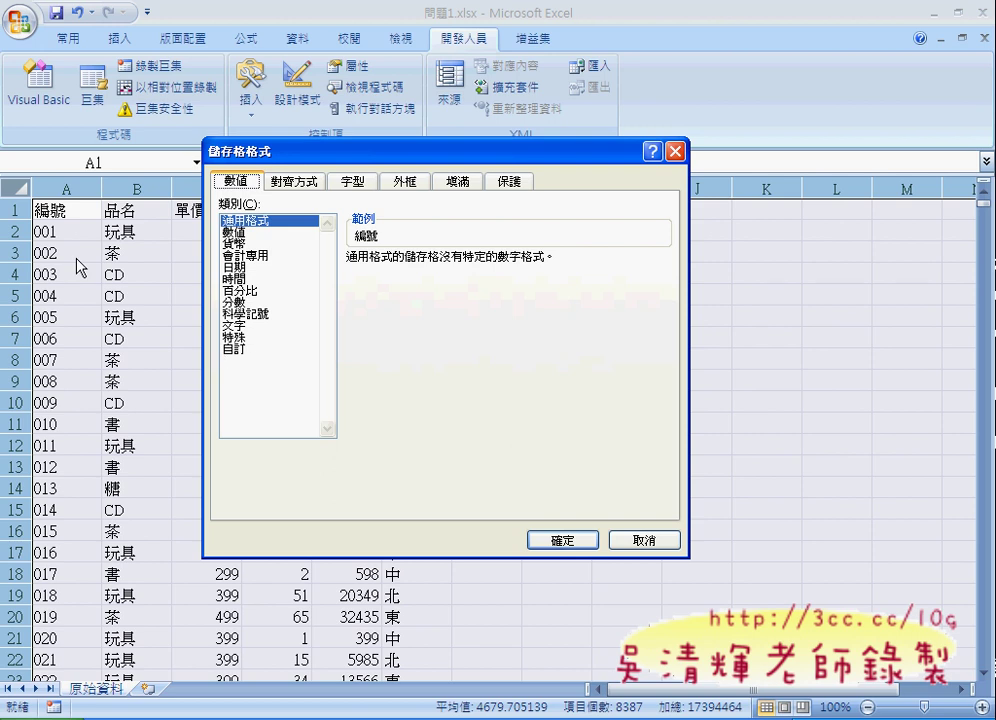
left_click(516, 182)
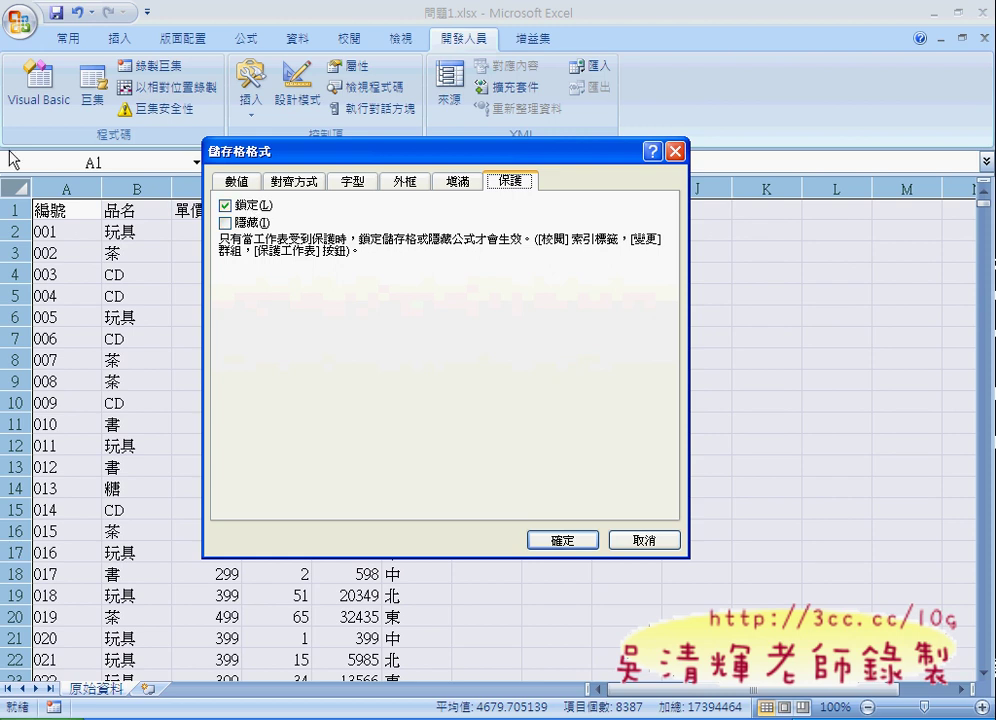
left_click(252, 212)
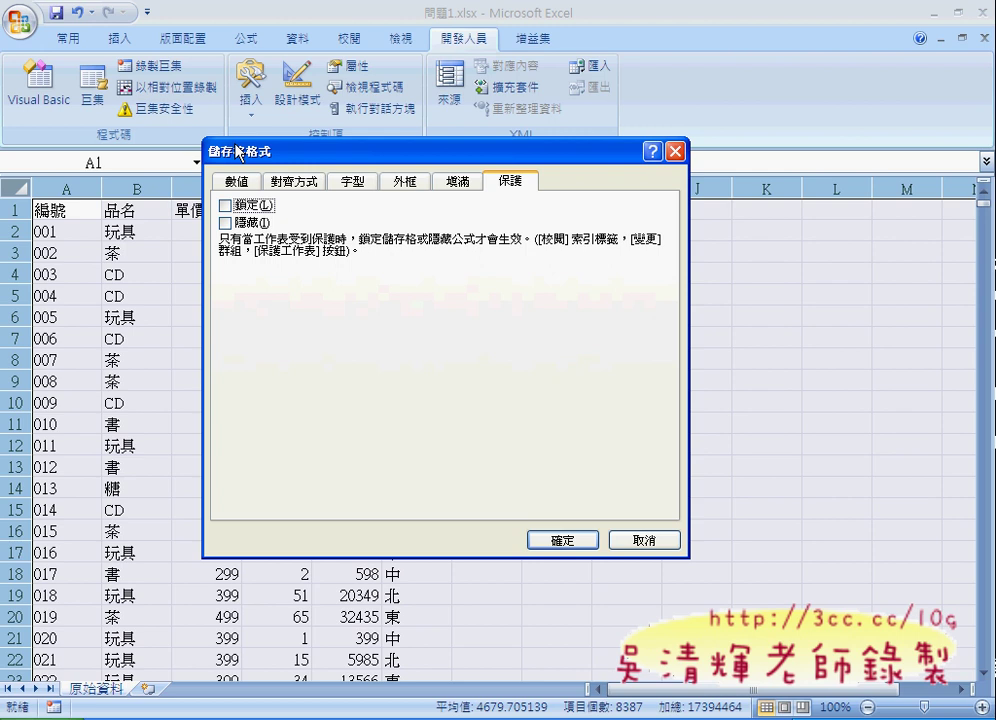
left_click(563, 541)
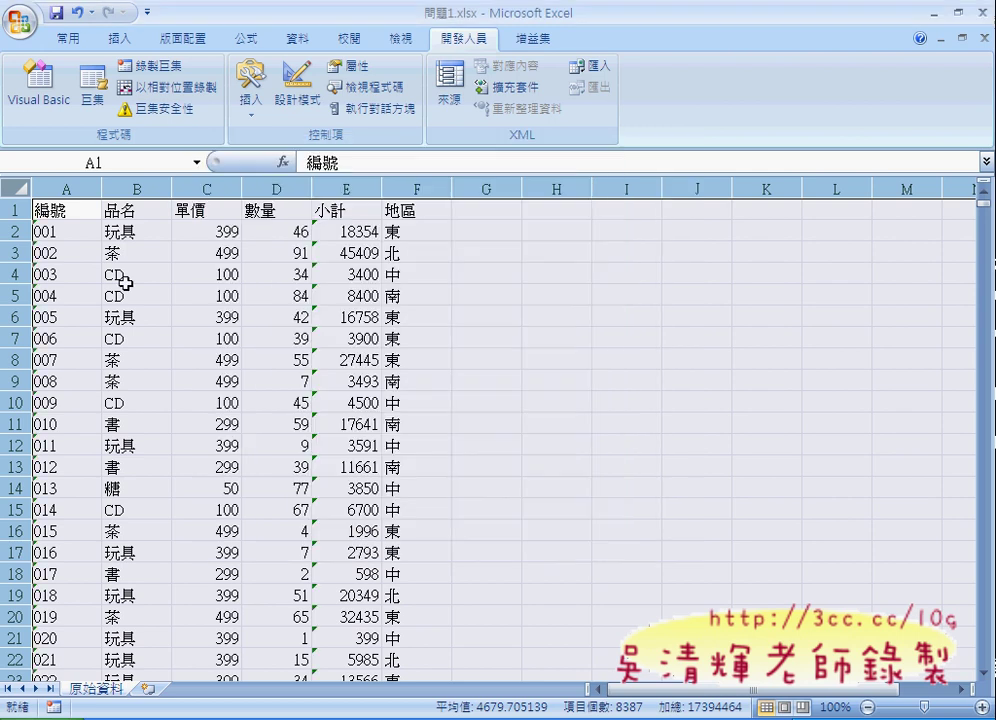
- Select the column A numbering range A2:A2187 using Ctrl+Shift+Down
left_click(73, 231)
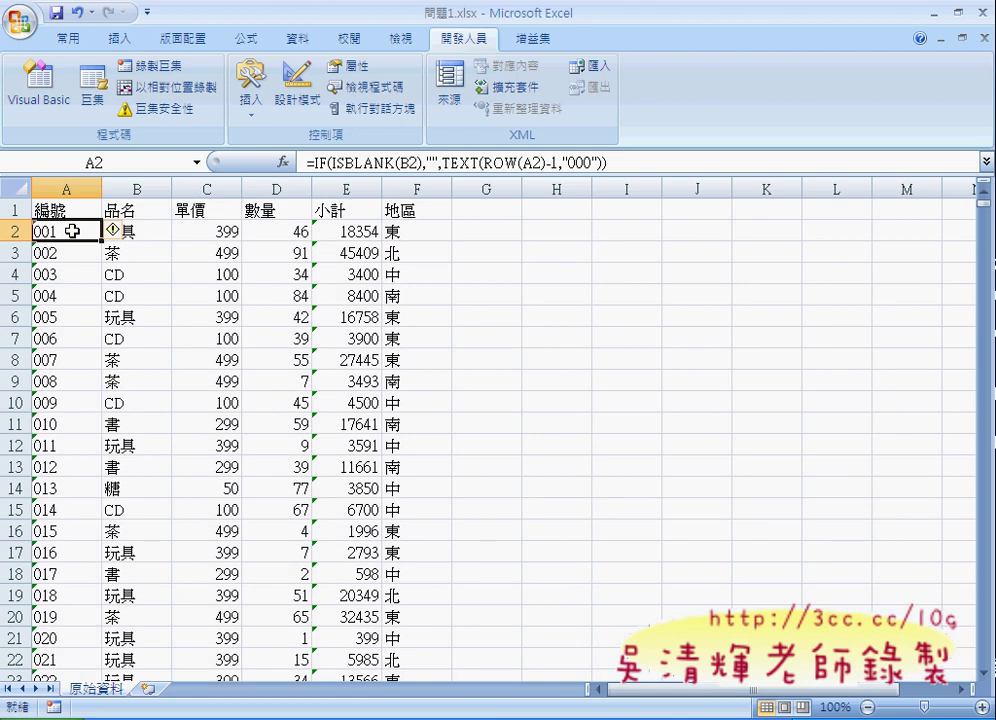
key("ctrl+shift+Down")
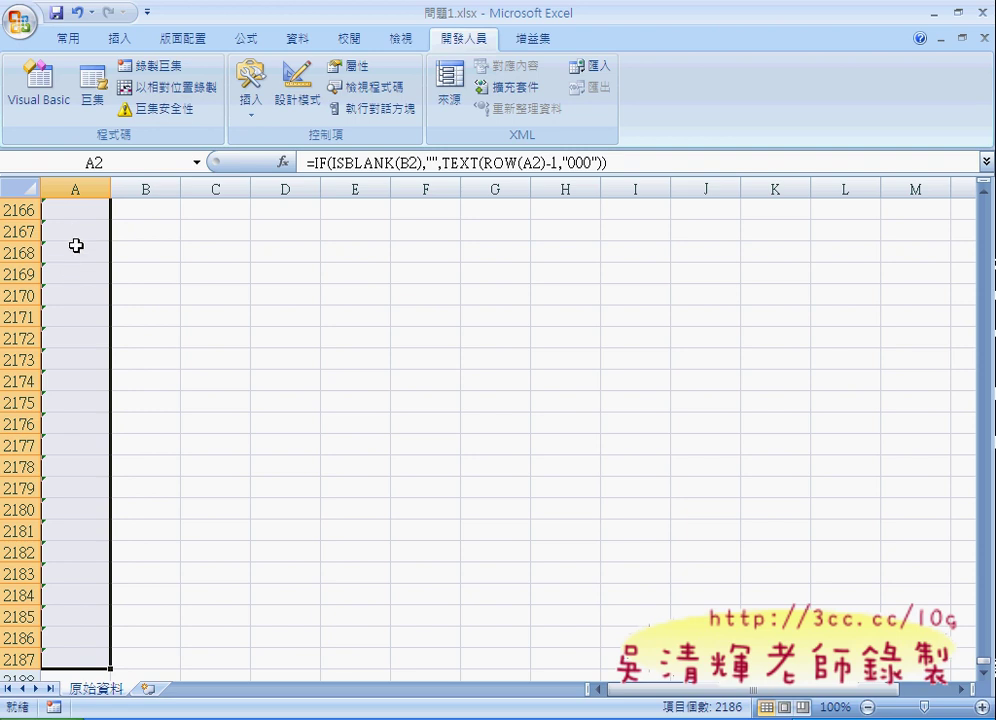
- Check Hidden on the Format Cells Protection tab for A2:A2187, then deselect the range
right_click(82, 234)
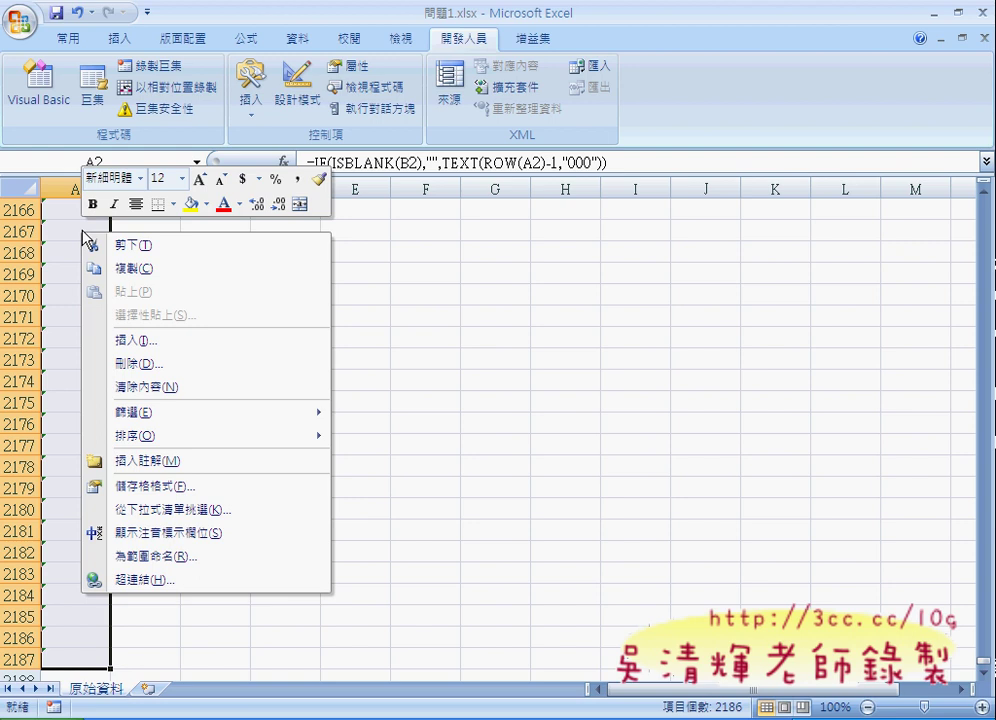
left_click(212, 487)
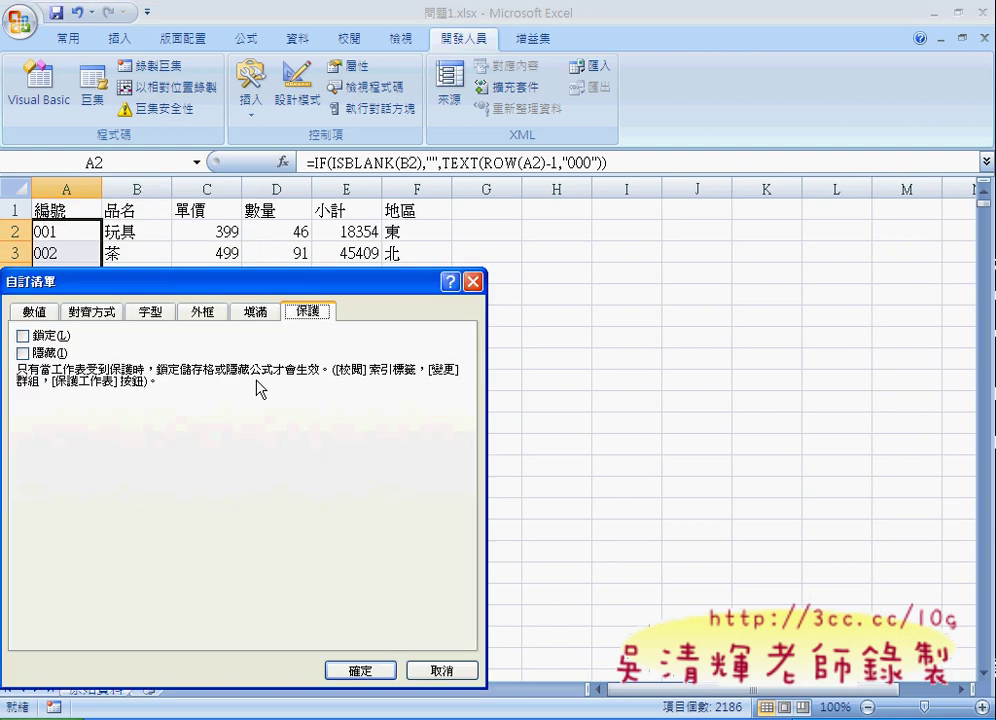
left_click_drag(327, 285, 503, 139)
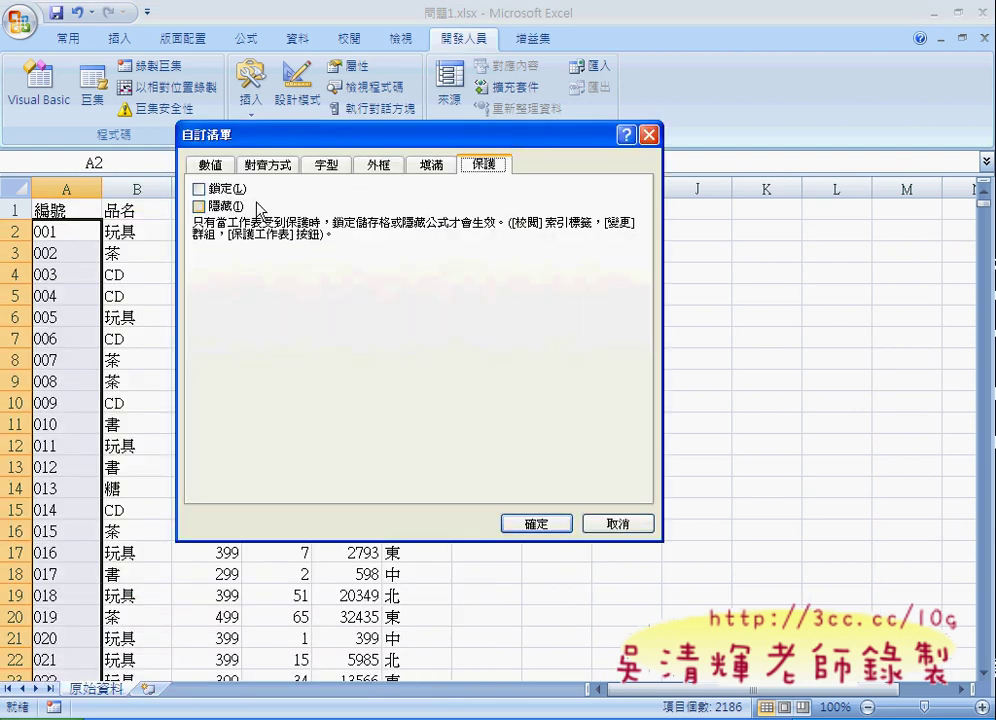
left_click(232, 208)
left_click(533, 524)
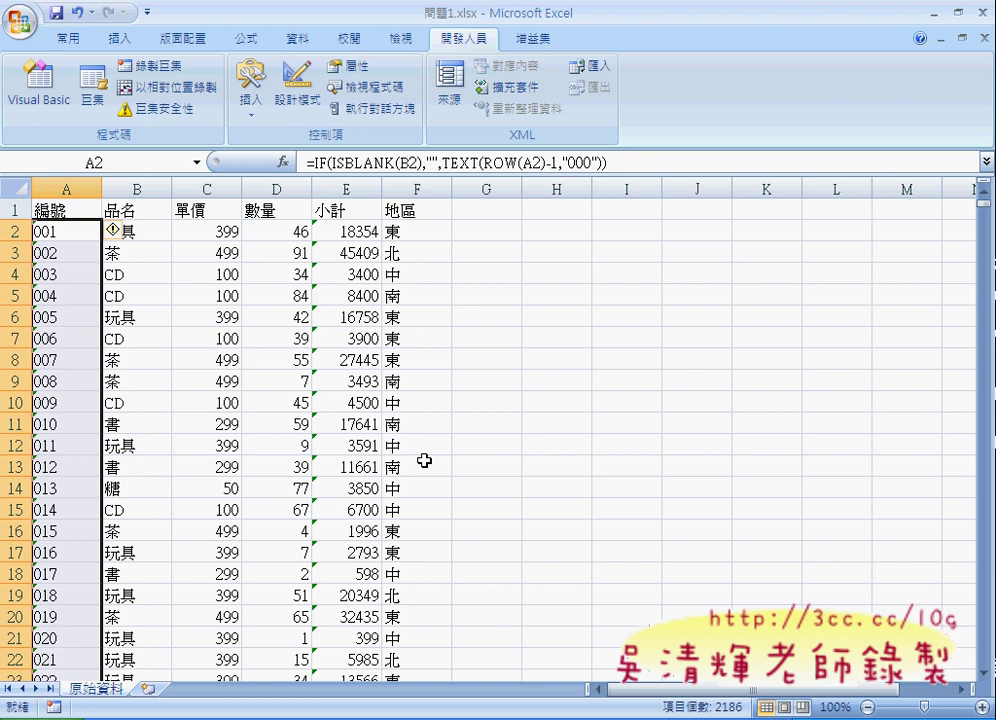
left_click(500, 462)
- Protect the worksheet via Review > Protect Sheet with the default settings
left_click(71, 291)
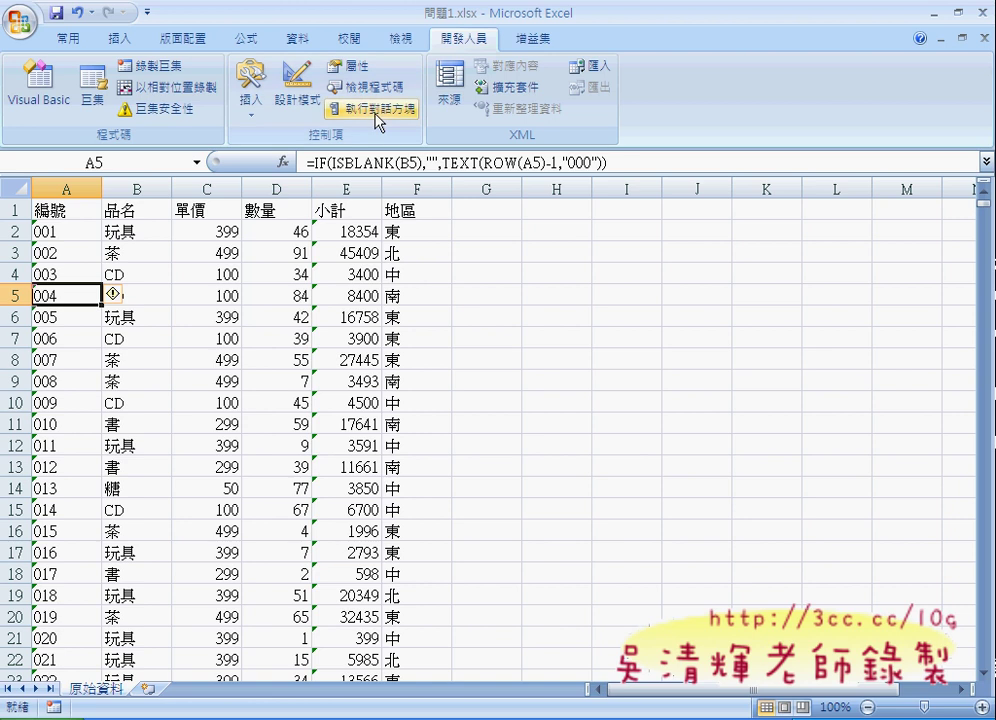
left_click(405, 42)
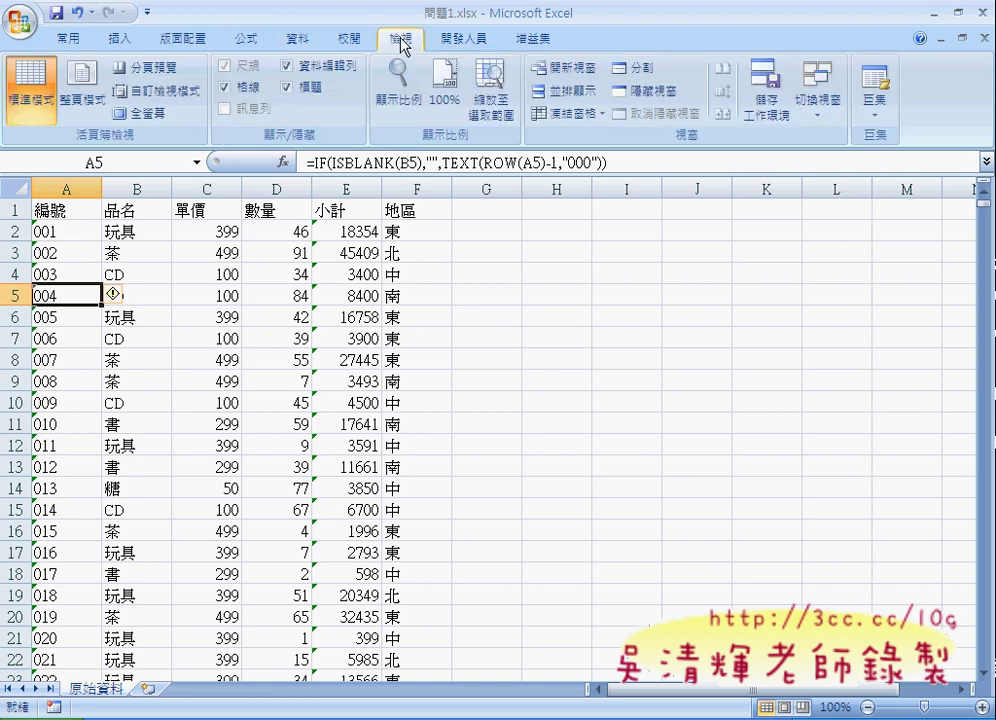
left_click(360, 42)
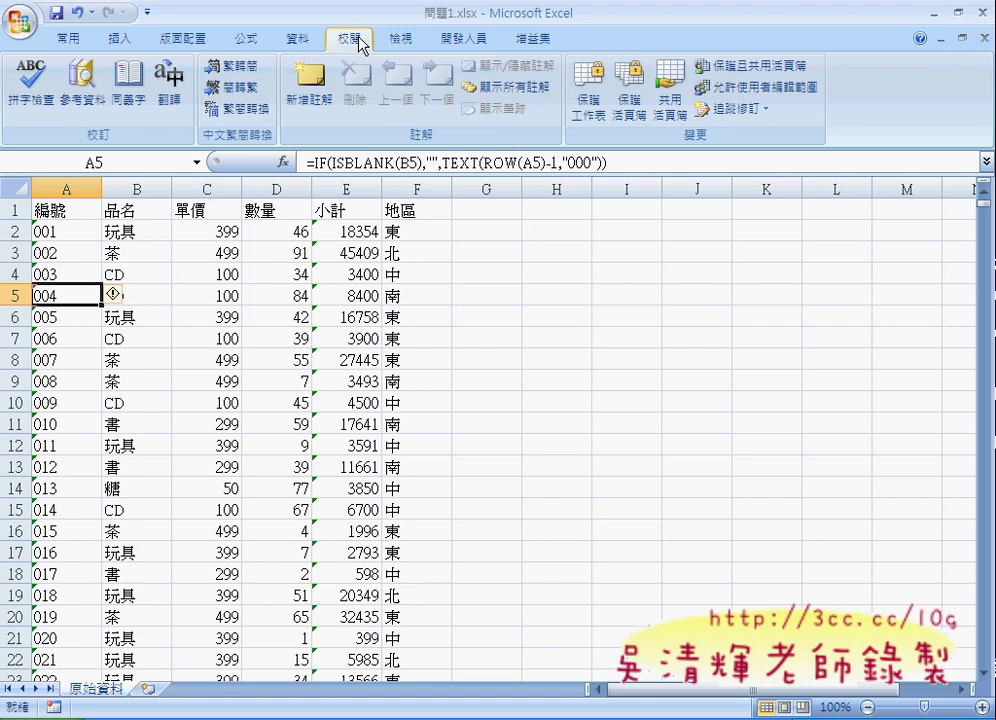
left_click(588, 105)
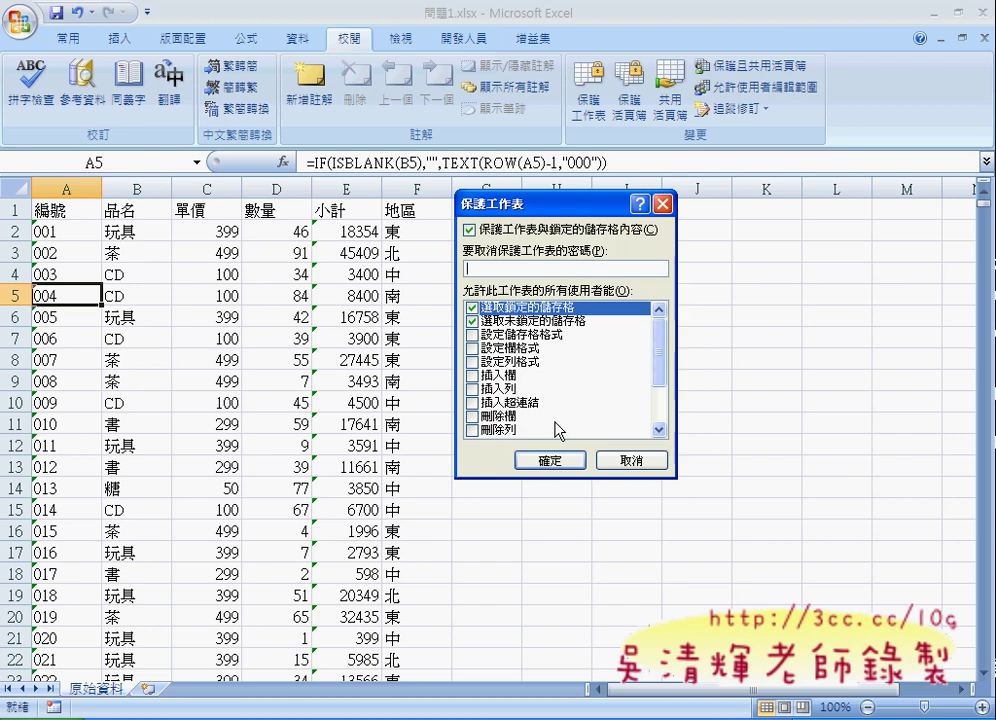
left_click(553, 459)
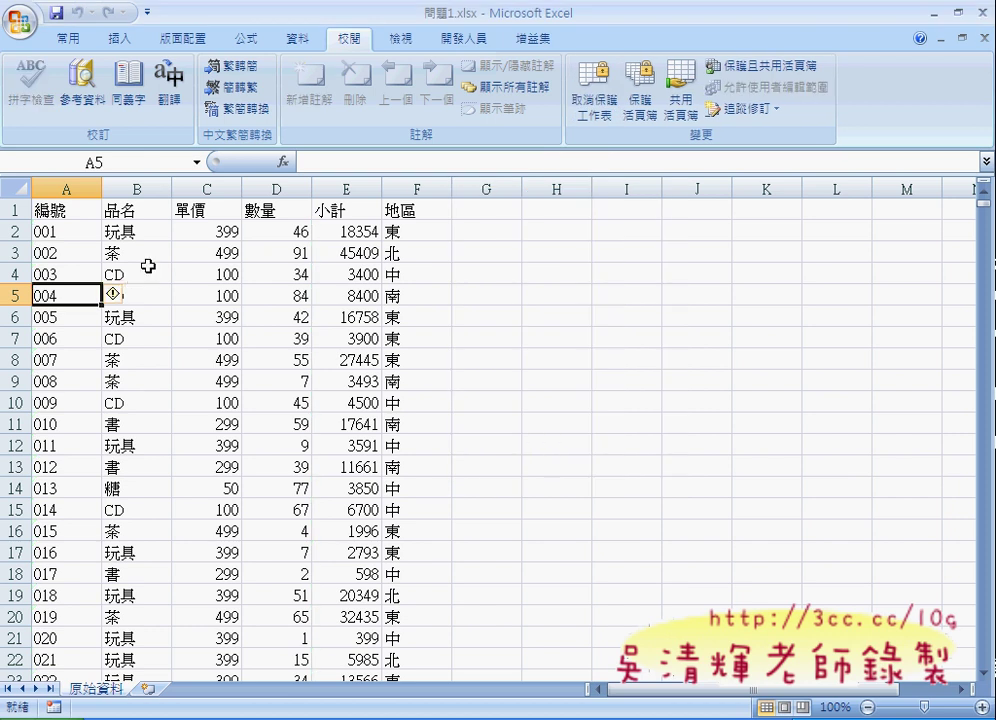
- Click through cells A2–A9 to confirm the formula bar shows no formulas
left_click(69, 231)
left_click(69, 253)
left_click(69, 274)
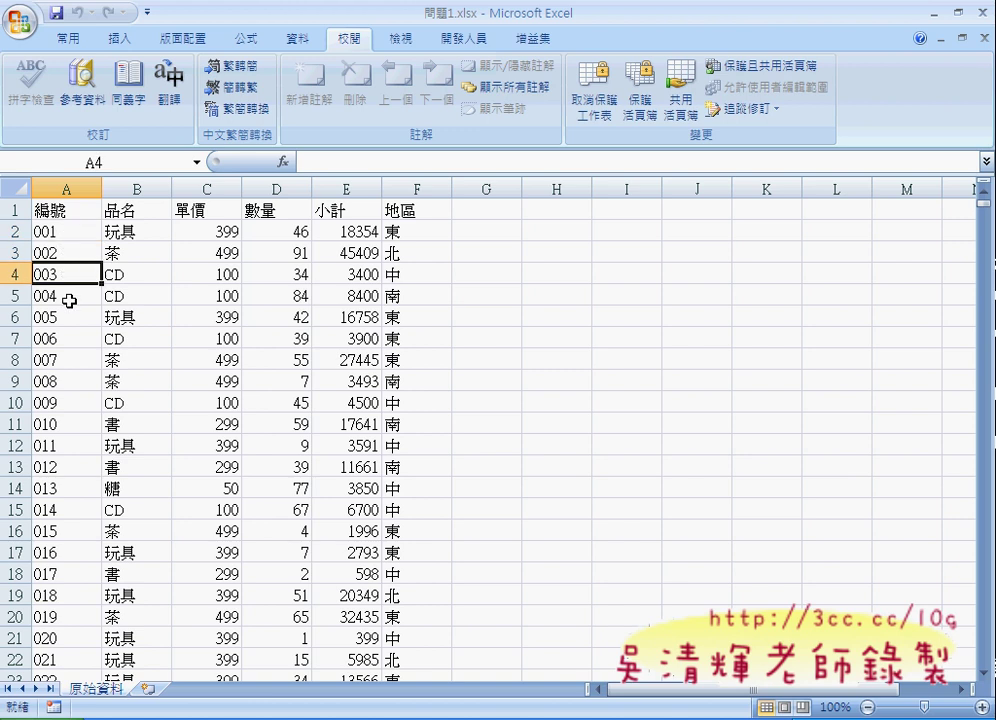
left_click(70, 317)
left_click(74, 338)
left_click(40, 382)
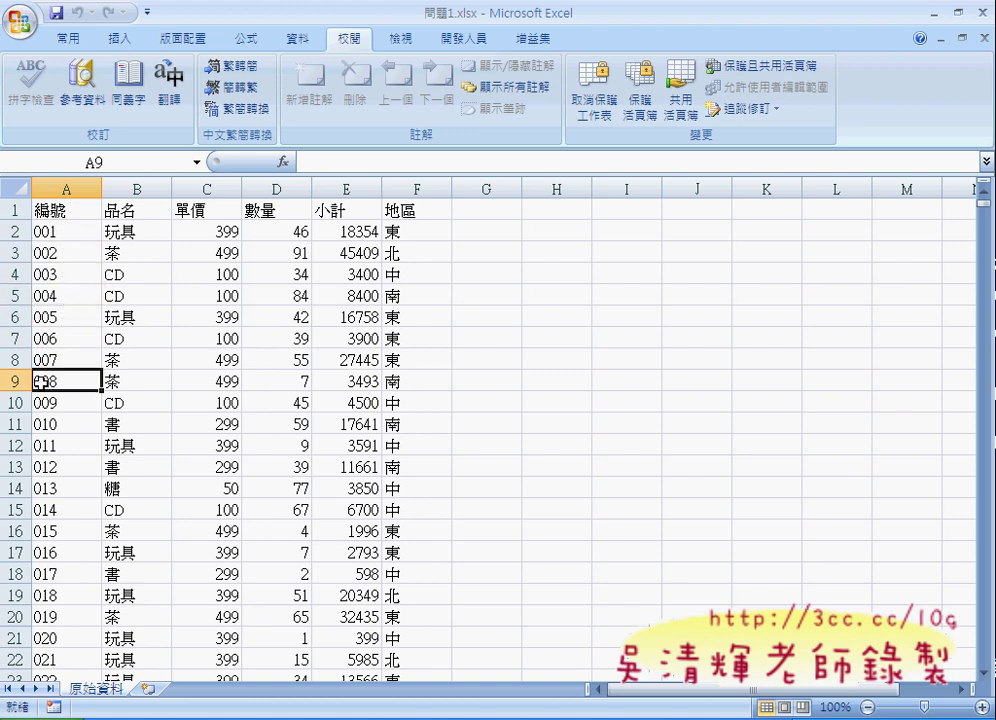
left_click(40, 338)
left_click(40, 274)
left_click(45, 231)
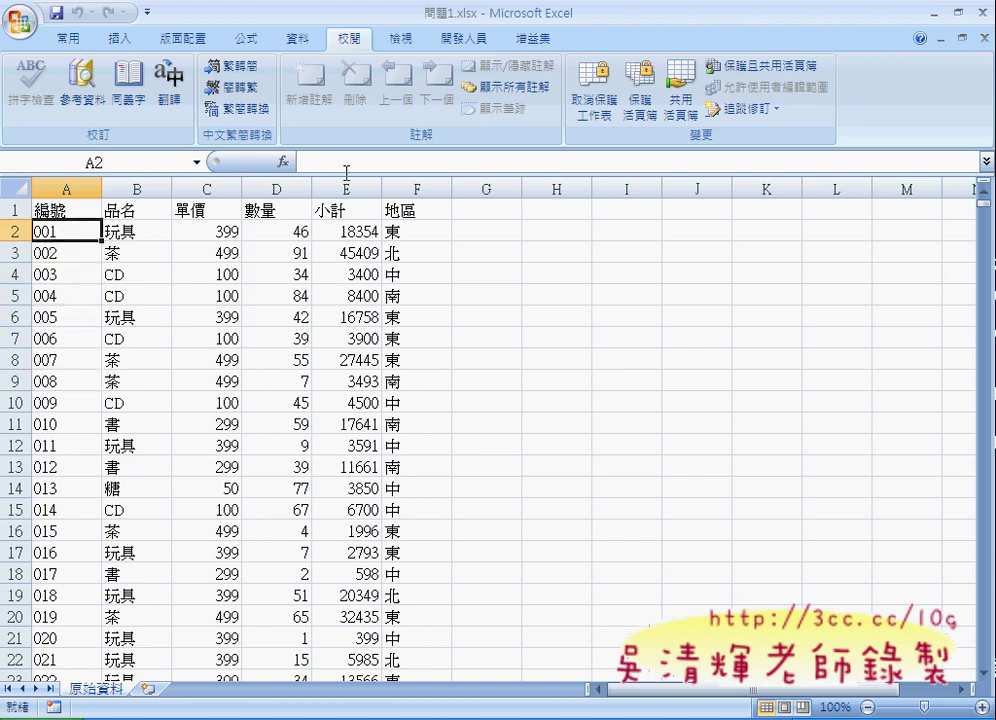
left_click(85, 253)
left_click(50, 274)
left_click(65, 317)
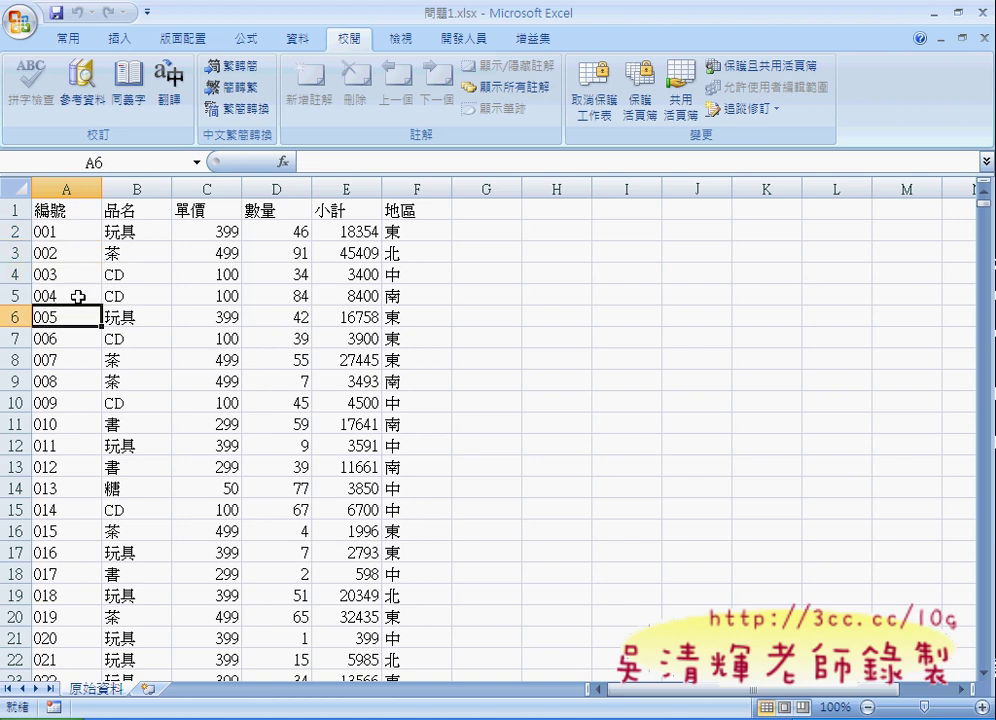
left_click(55, 236)
left_click(50, 253)
- Scroll down and select a product cell in column B
scroll(104, 318, "down", 4)
scroll(102, 330, "down", 4)
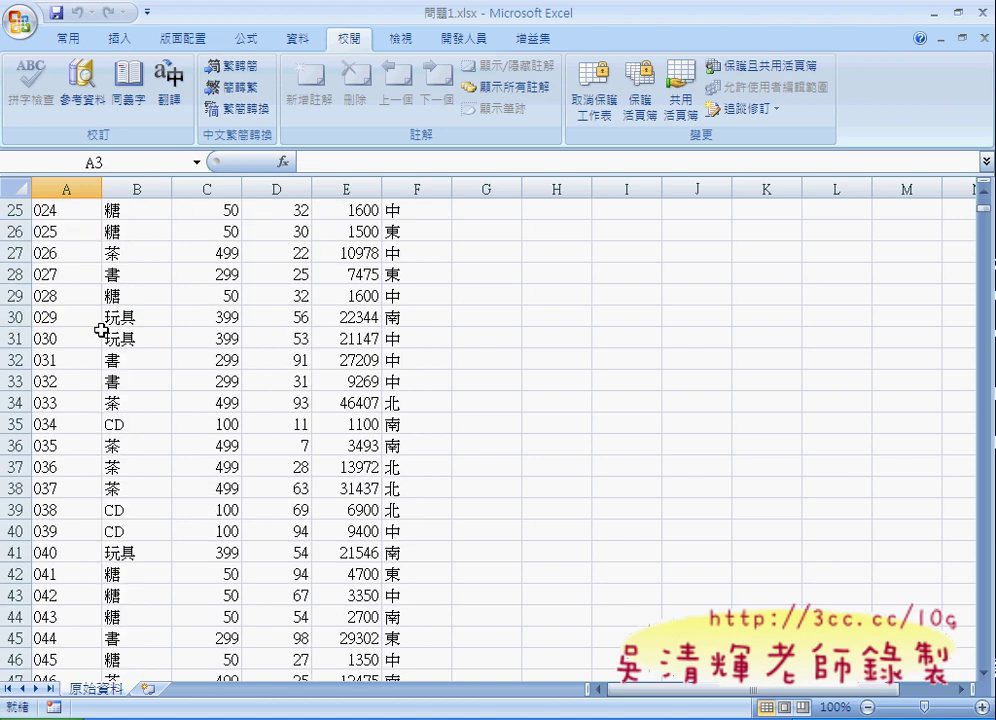
scroll(90, 360, "down", 7)
left_click(142, 403)
- Copy record B1239:F1239 (CD, 100, 23, 2300, 東) into row 1241 and verify A1241 shows 1240
key("ctrl+Down")
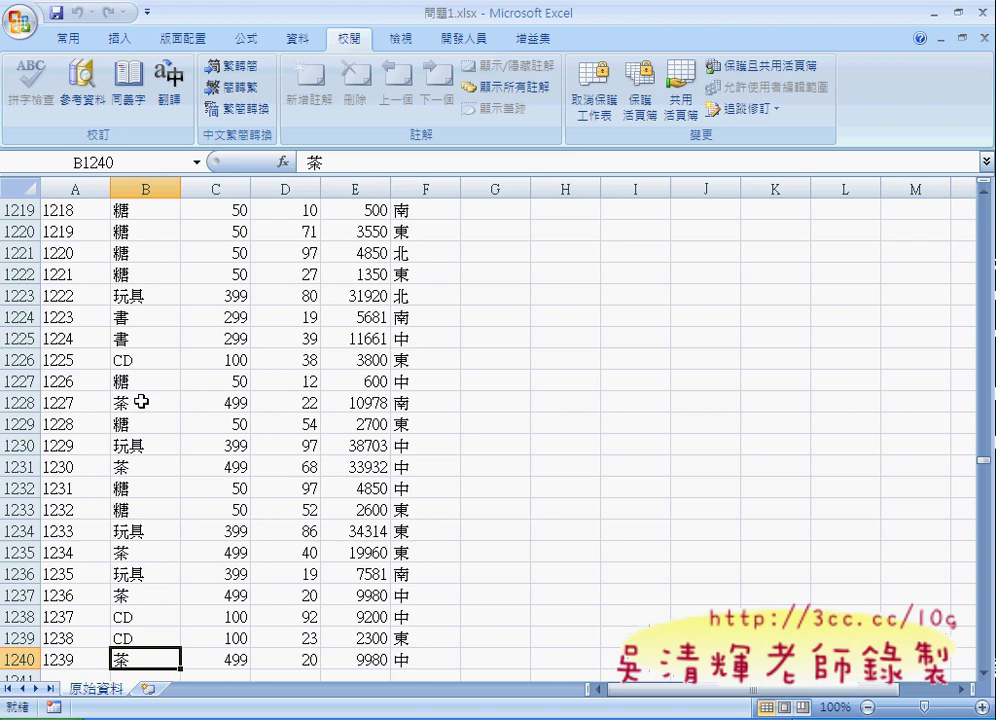
scroll(145, 410, "down", 4)
left_click_drag(138, 380, 400, 383)
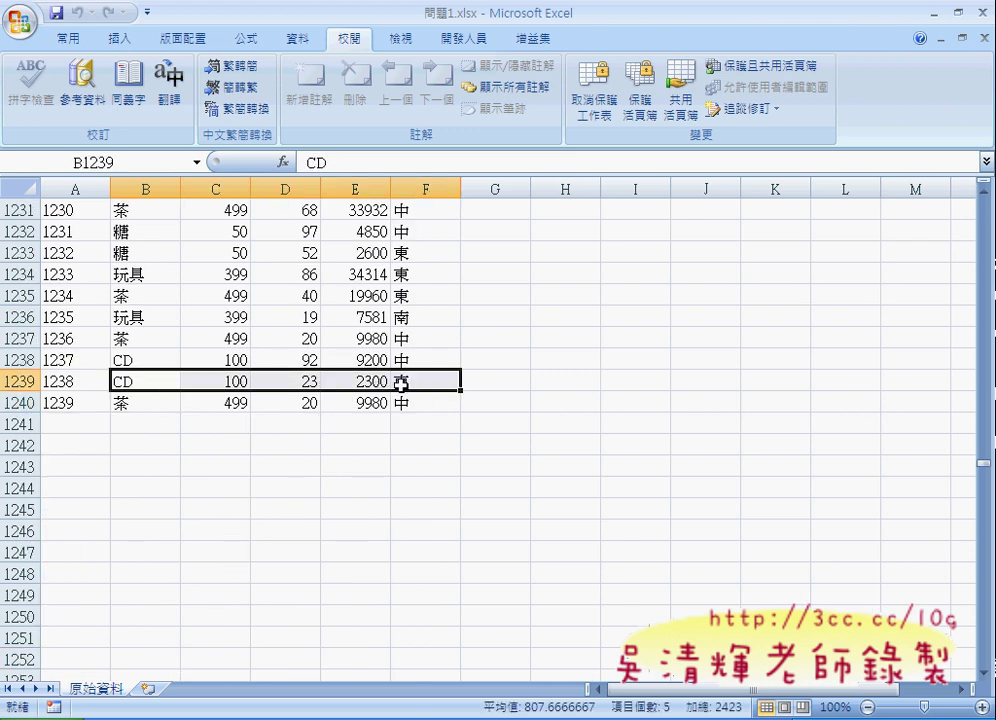
key("ctrl+c")
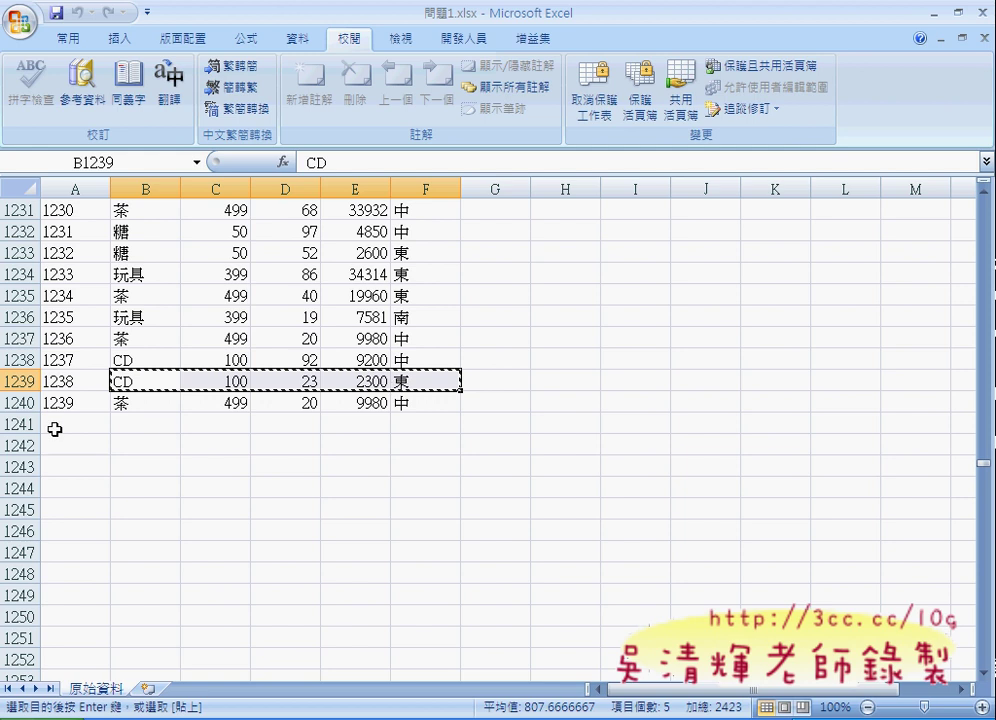
left_click(56, 425)
left_click(129, 419)
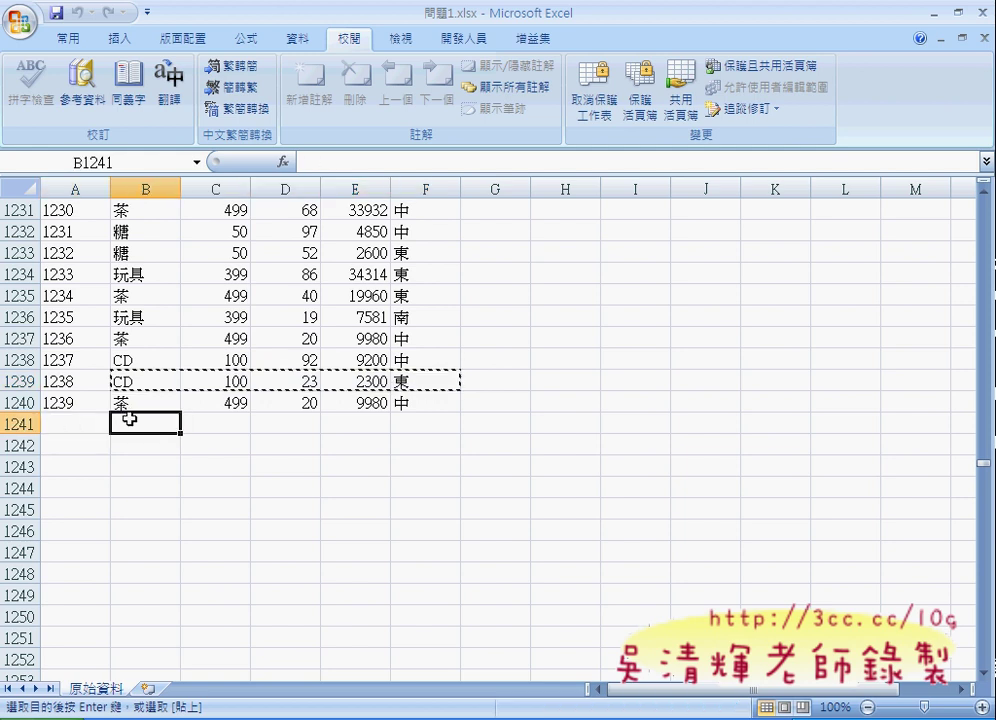
key("ctrl+v")
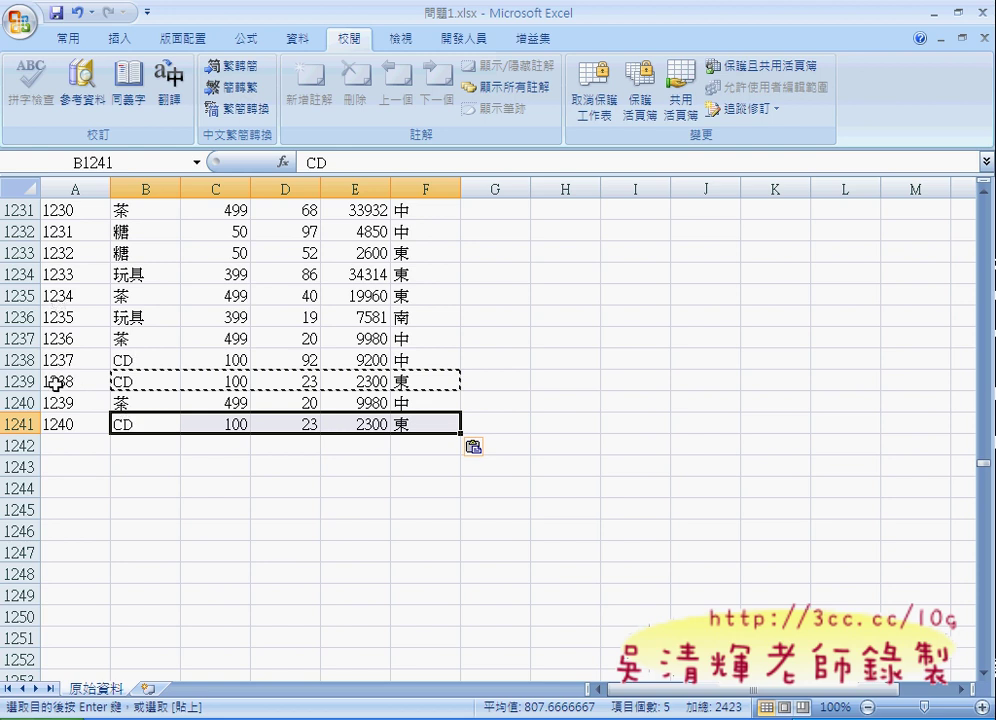
left_click(66, 425)
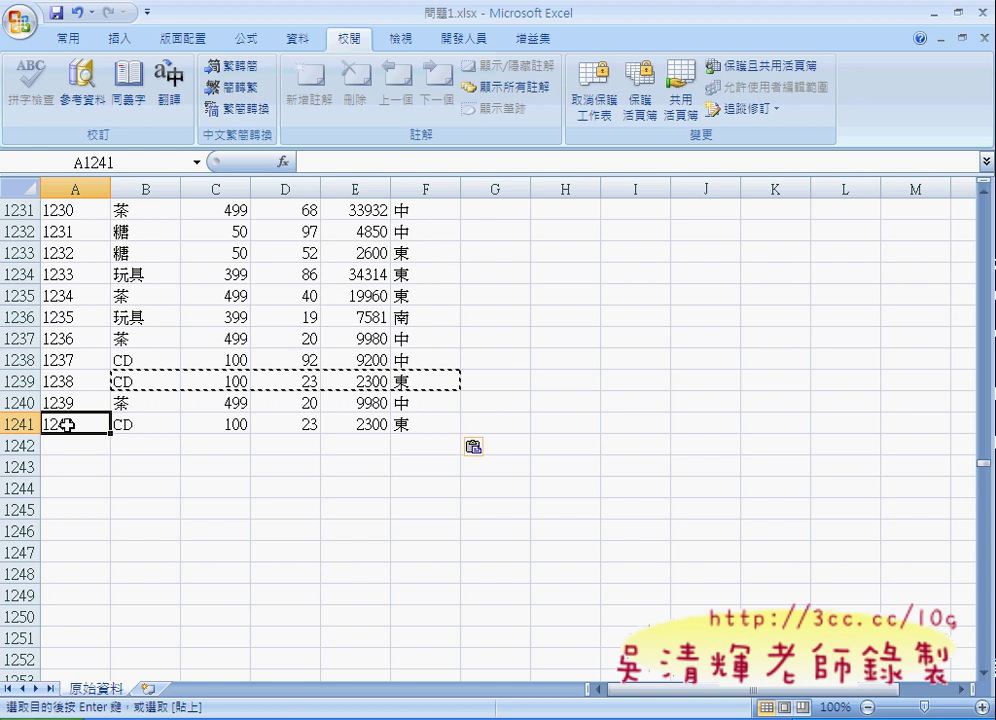
- Unprotect the sheet and check that cells A1160 and A2 show their numbering formulas again
left_click(600, 120)
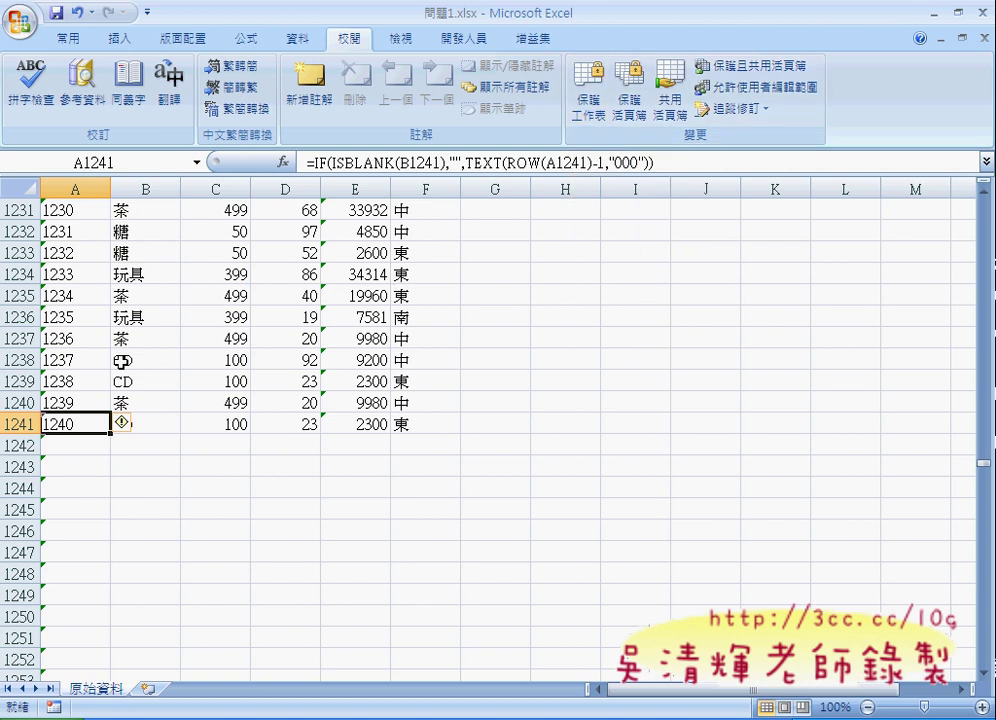
scroll(117, 352, "up", 9)
scroll(116, 338, "up", 6)
scroll(116, 338, "up", 10)
left_click(60, 290)
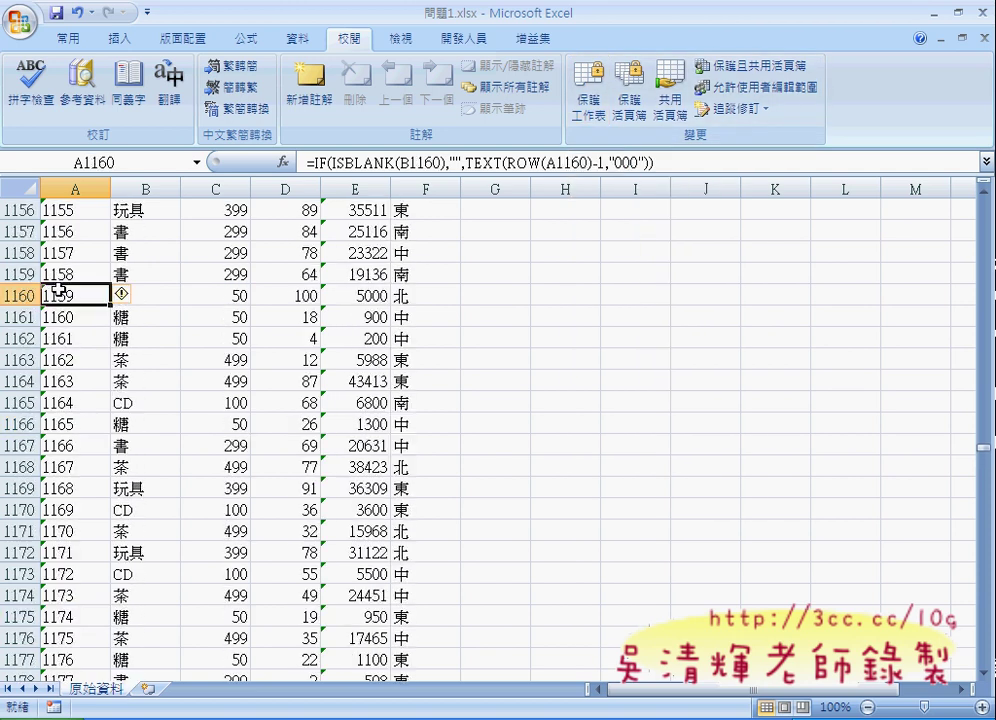
key("ctrl+Home")
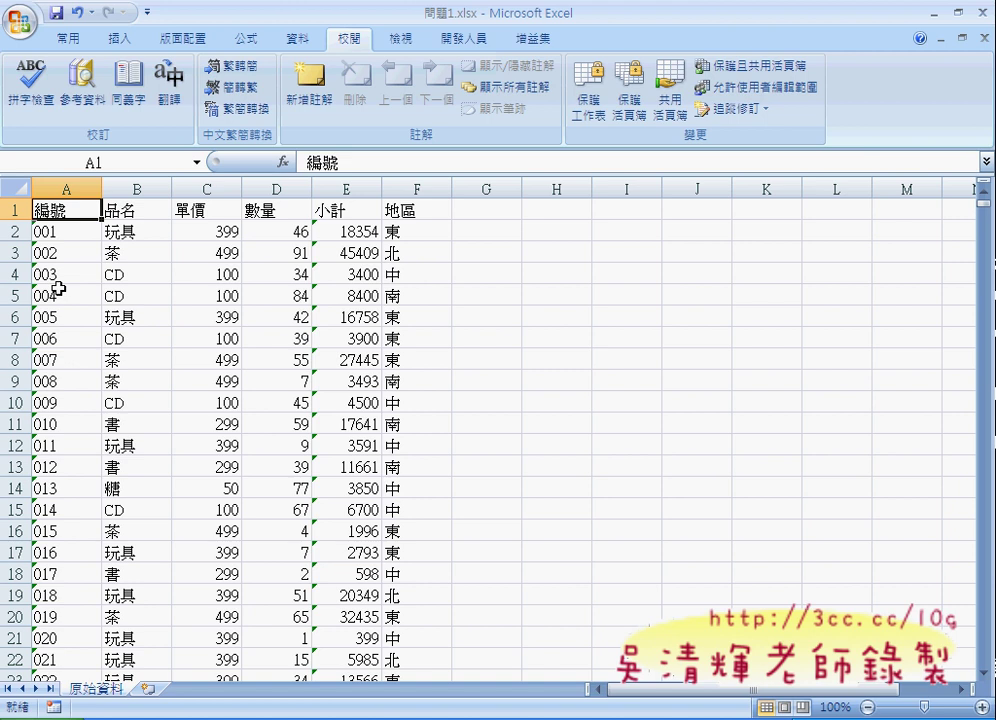
left_click(74, 235)
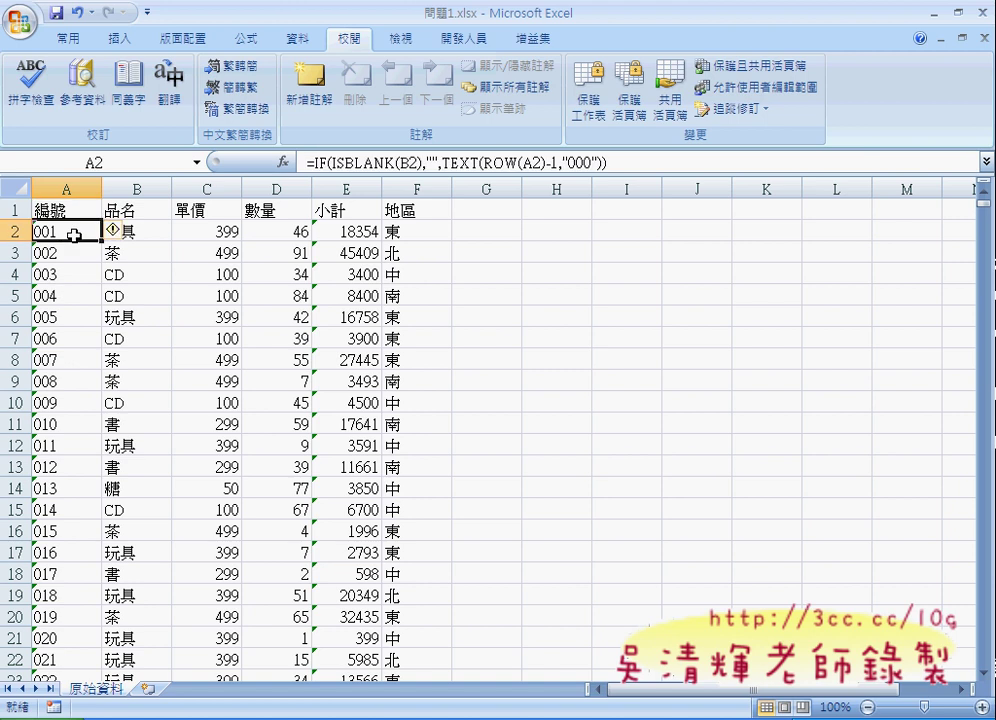